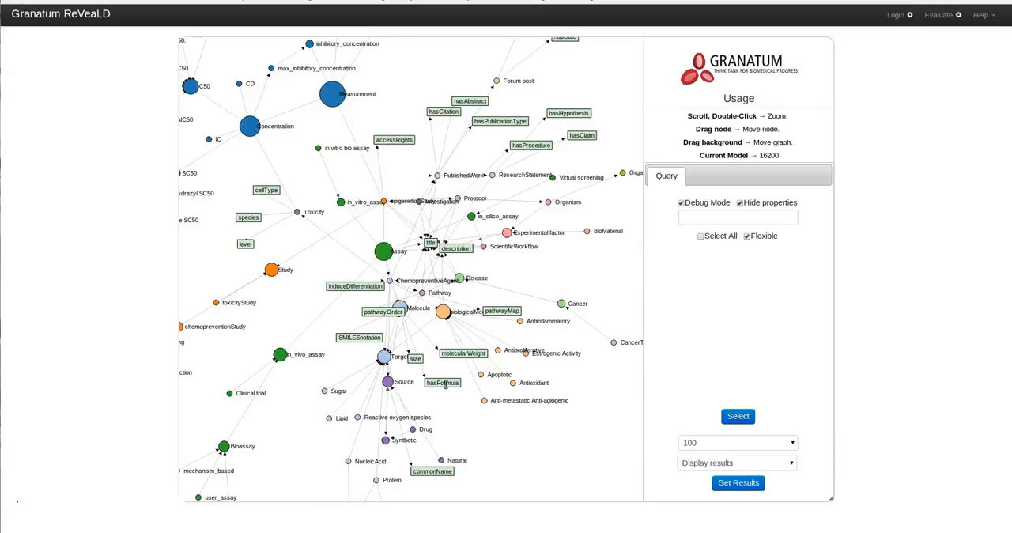
- Search the concepts for "chem" and choose ChemopreventiveAgent as the starting concept of the query
left_click(446, 384)
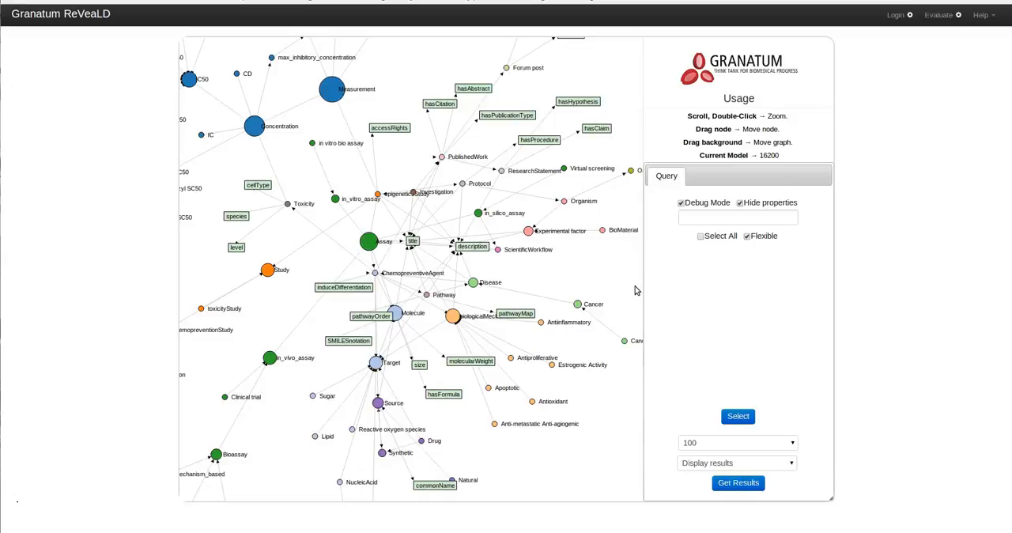
left_click(737, 219)
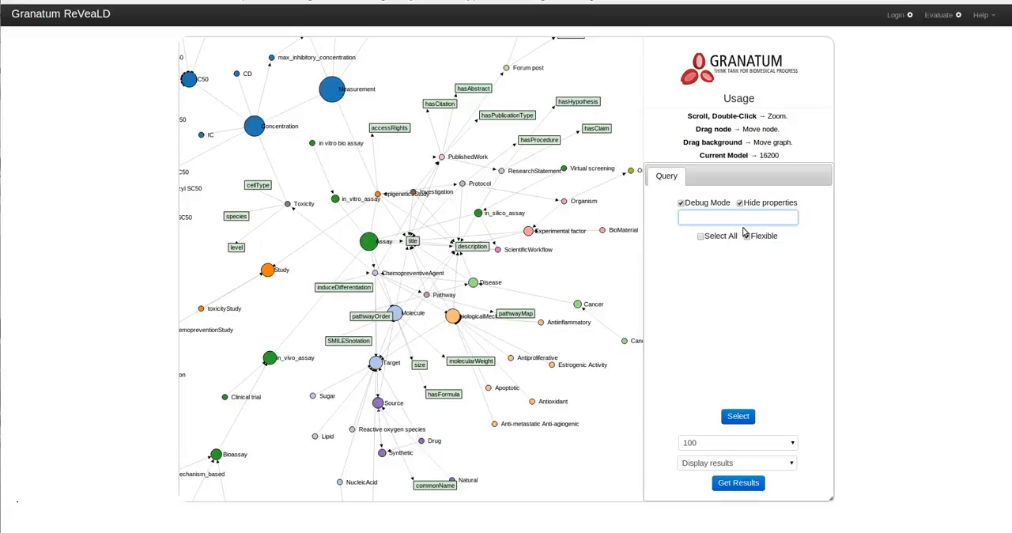
type("chem")
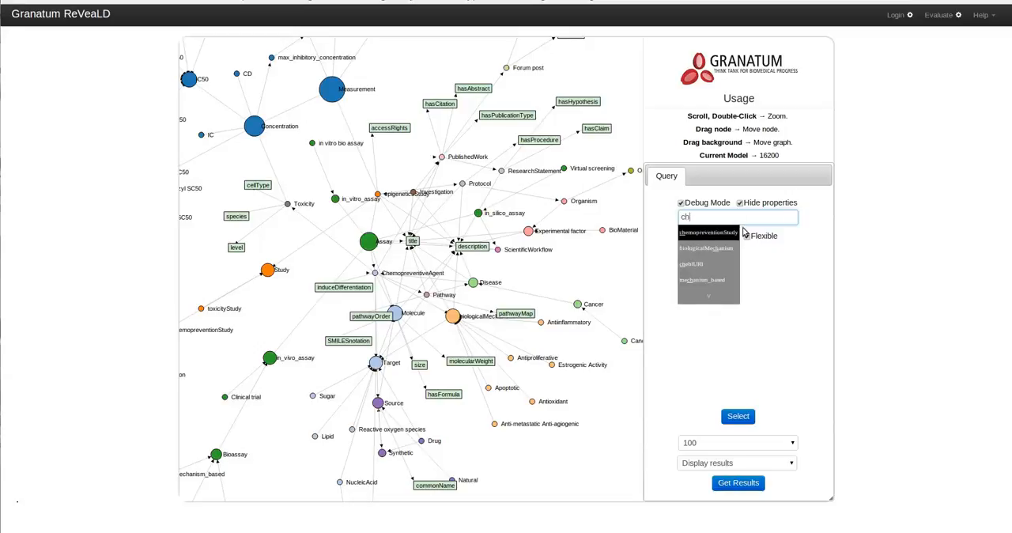
key("Down")
key("Return")
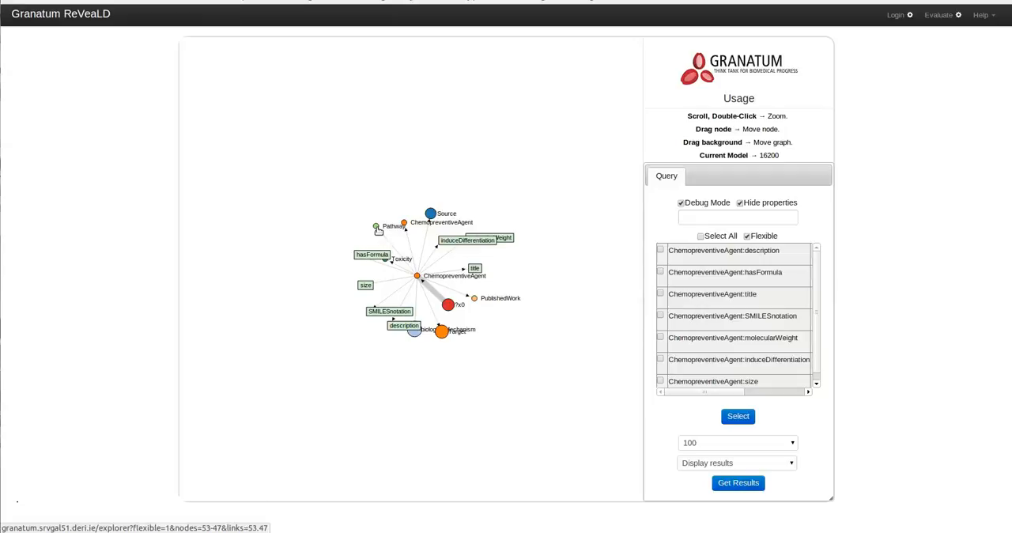
- Extend the query from ChemopreventiveAgent to its linked Source concept
left_click_drag(377, 228, 377, 221)
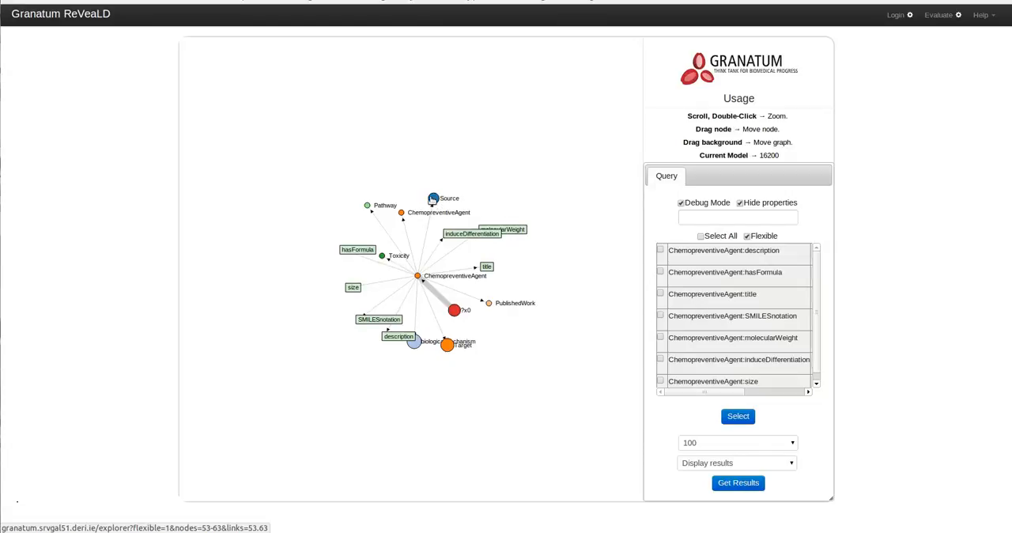
mouse_move(433, 203)
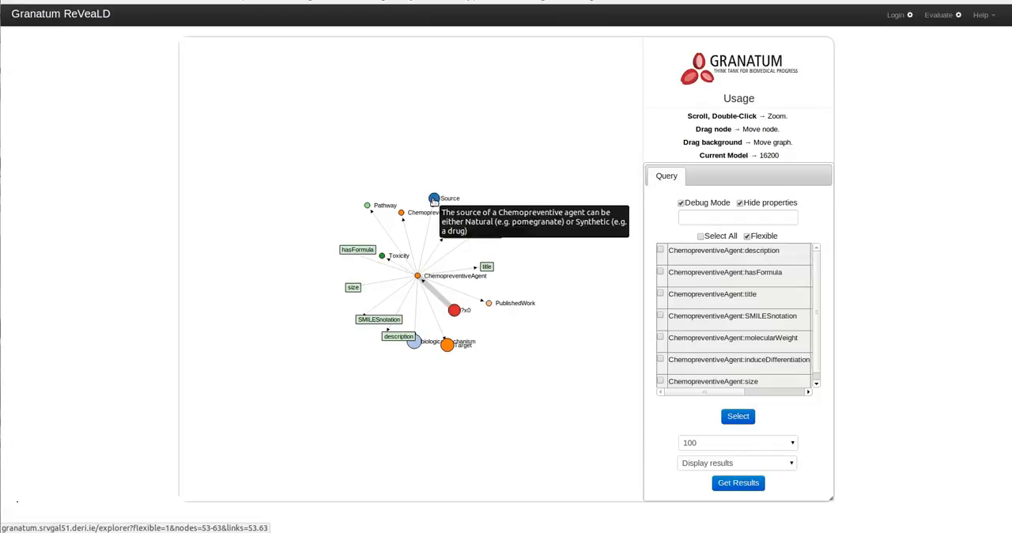
left_click(433, 199)
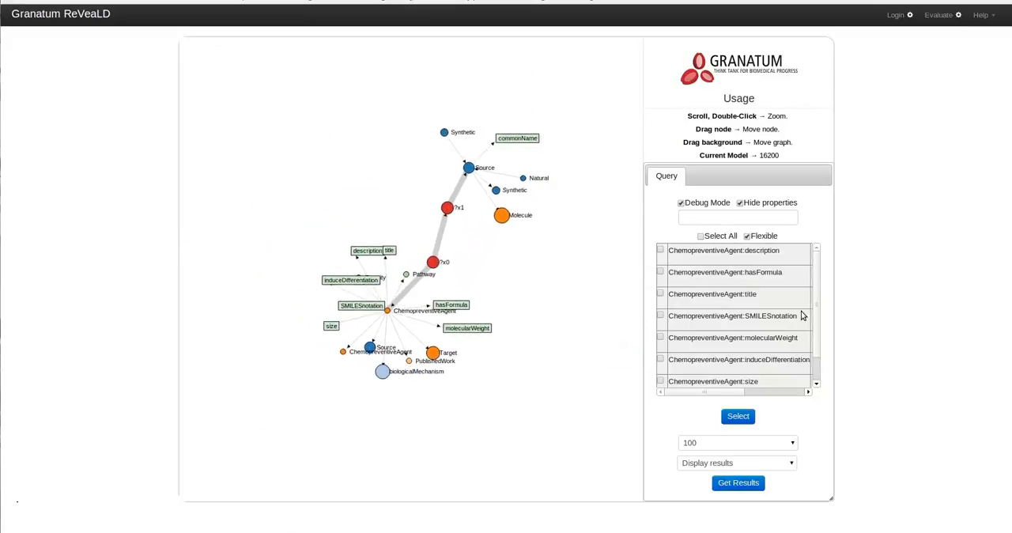
- Filter Source:commonName to values containing "pomegranate" and apply the filter to the query
scroll(814, 316, "down", 1)
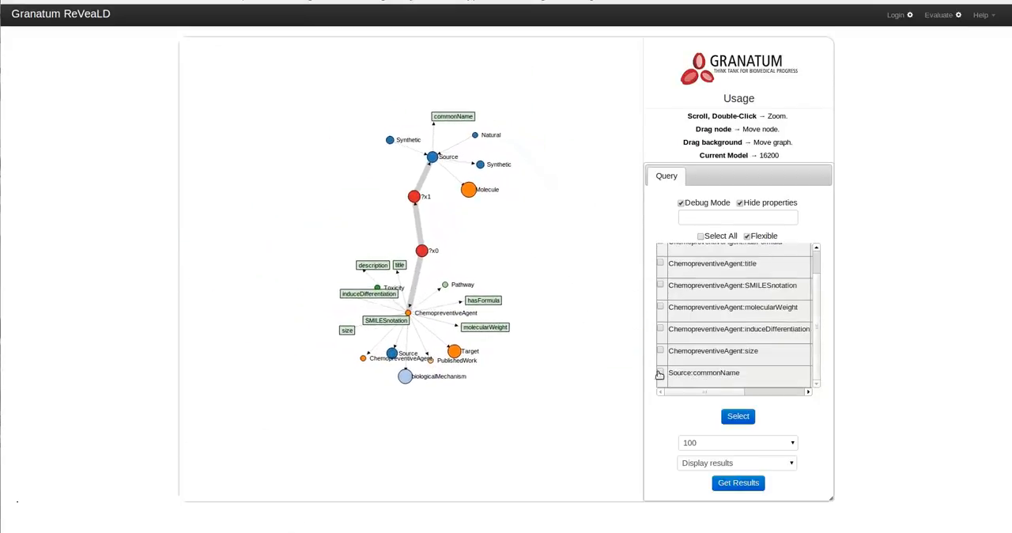
left_click(772, 392)
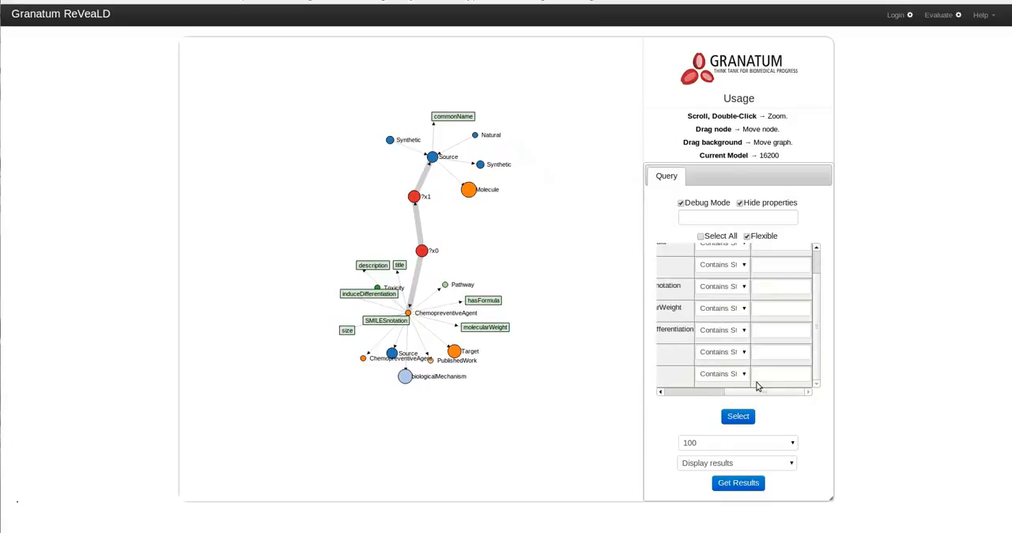
left_click(779, 375)
type("pomegranate")
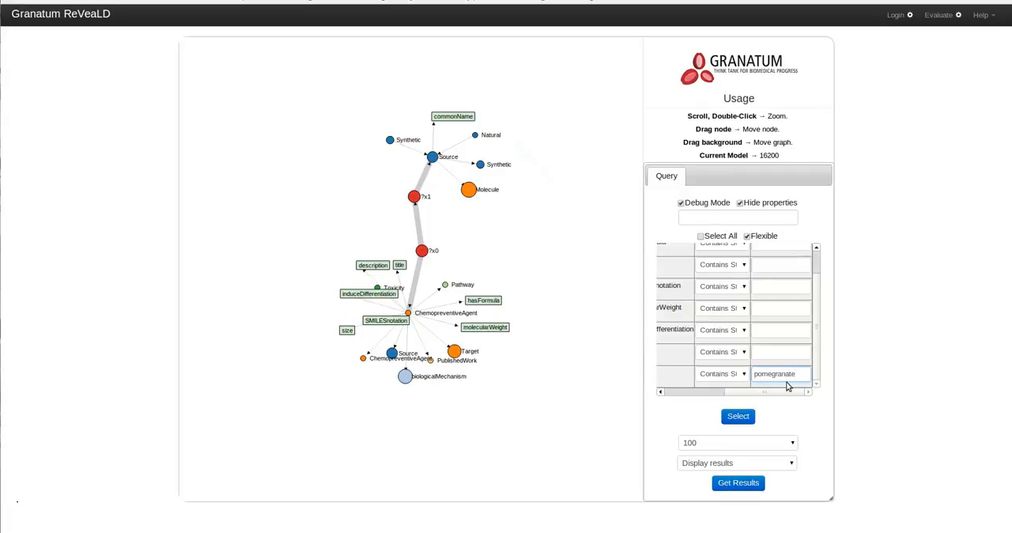
left_click(745, 423)
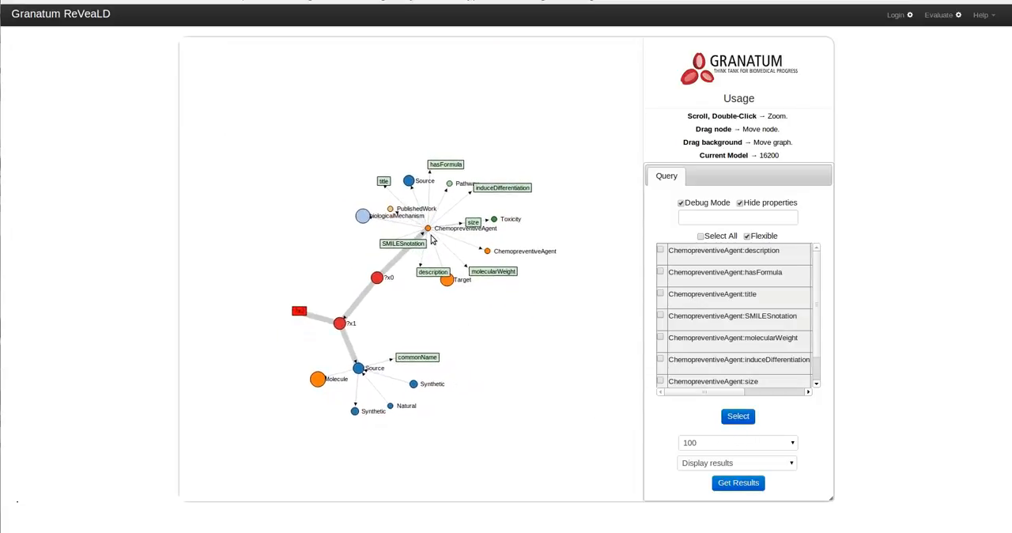
- Search for "affe" and add the affectPathway relation from ChemopreventiveAgent to Pathway
left_click(738, 217)
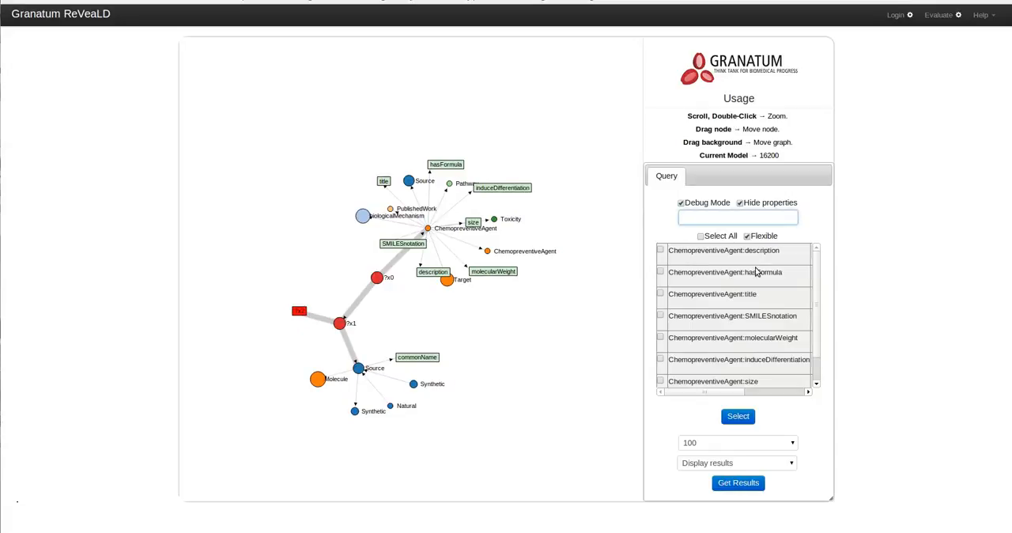
type("affe")
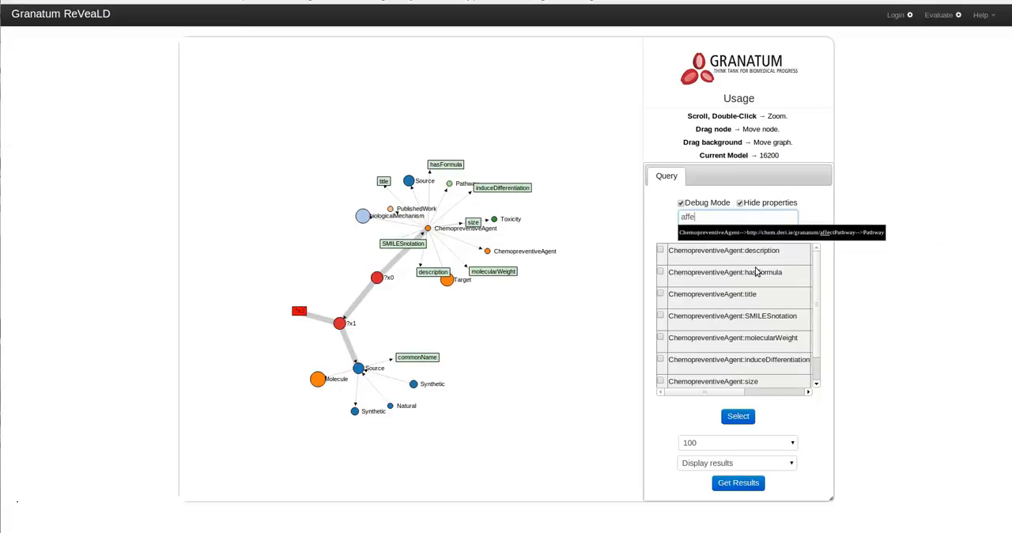
key("Return")
- Include Pathway:title in the query, filter it to values containing "estrogen", and apply the filter
left_click(808, 340)
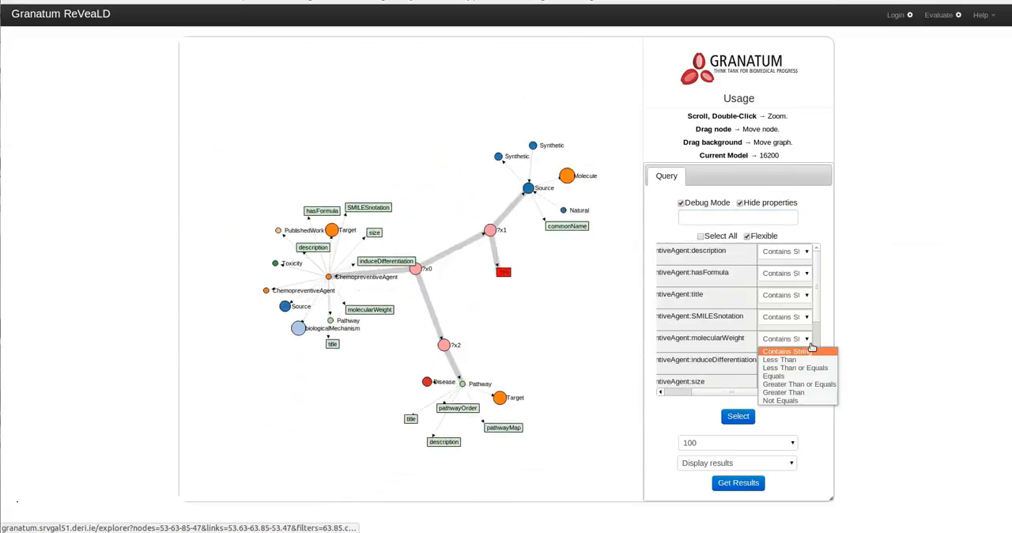
left_click(816, 339)
left_click(816, 337)
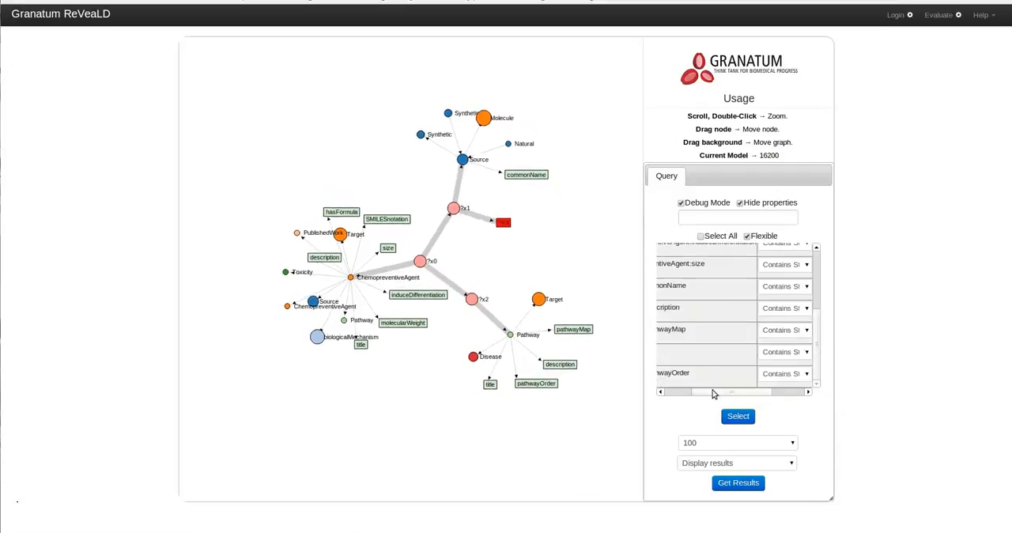
left_click_drag(717, 392, 668, 393)
left_click(662, 350)
left_click(763, 393)
left_click(773, 351)
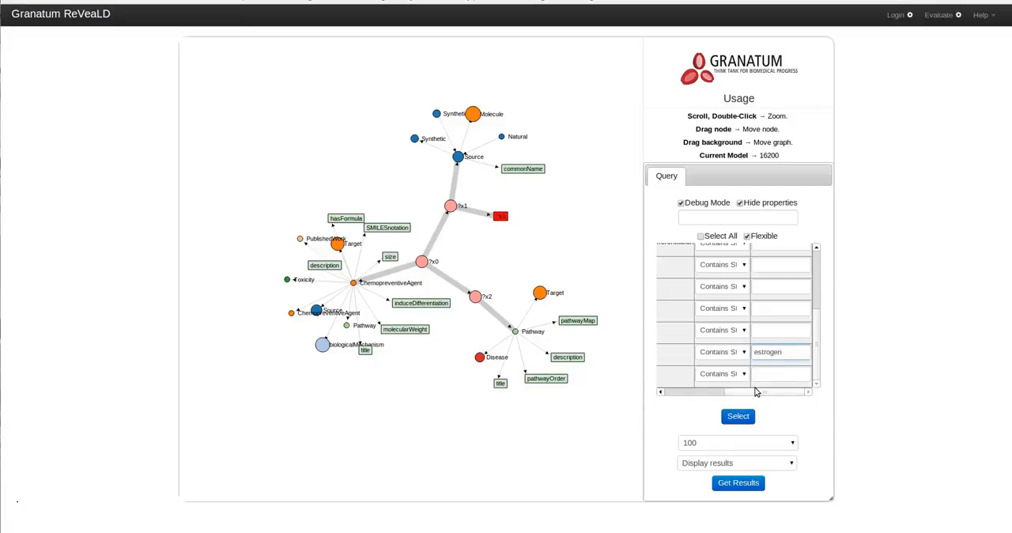
left_click_drag(754, 392, 668, 393)
left_click(738, 417)
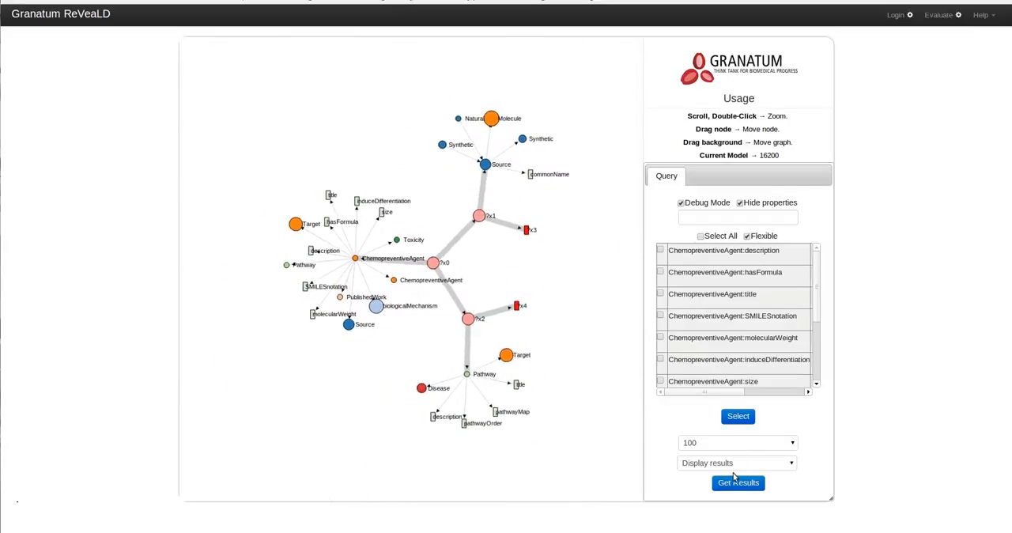
left_click(734, 479)
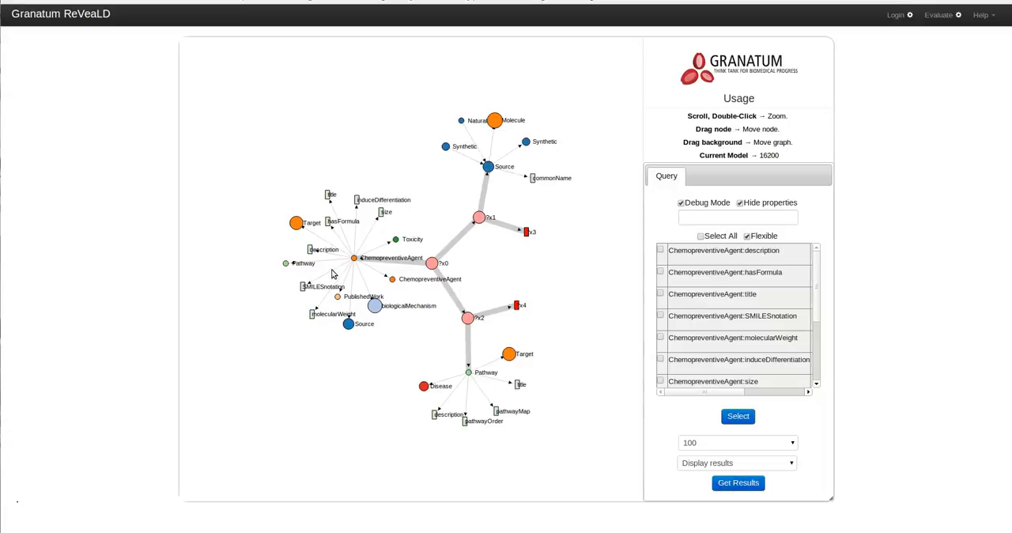
- Add ChemopreventiveAgent's linked Toxicity concept and include its level, cellType and species properties in the query
left_click(395, 241)
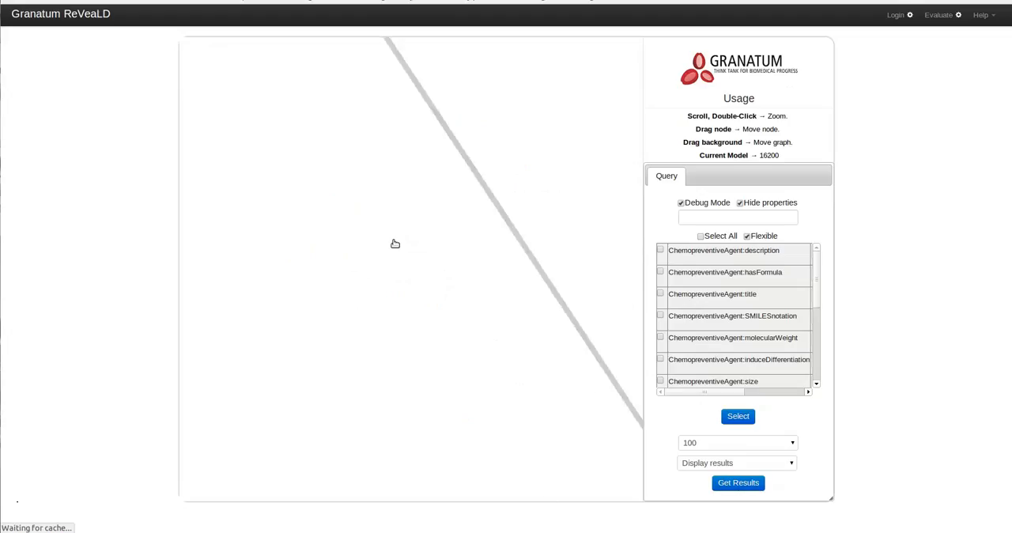
left_click_drag(815, 297, 815, 380)
left_click(660, 328)
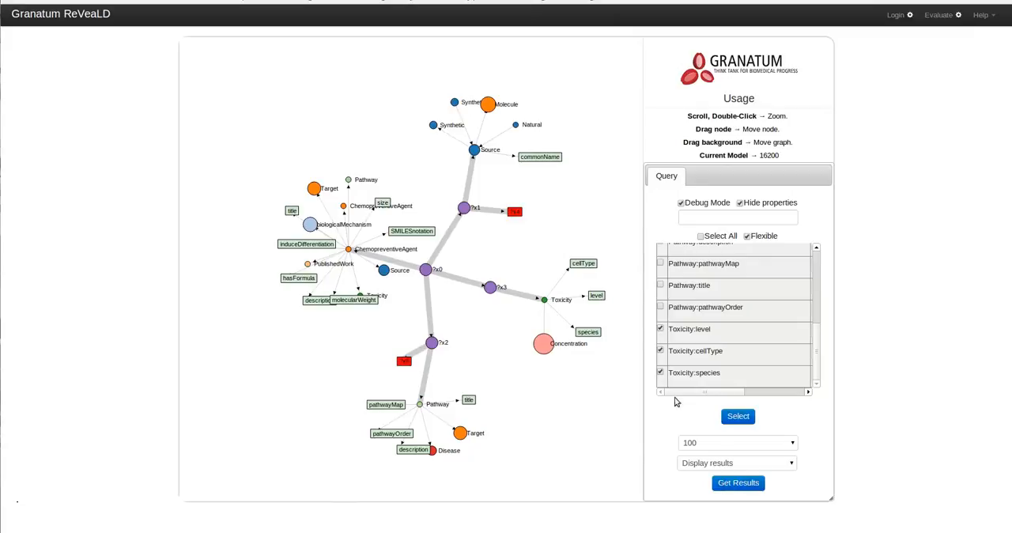
left_click(739, 419)
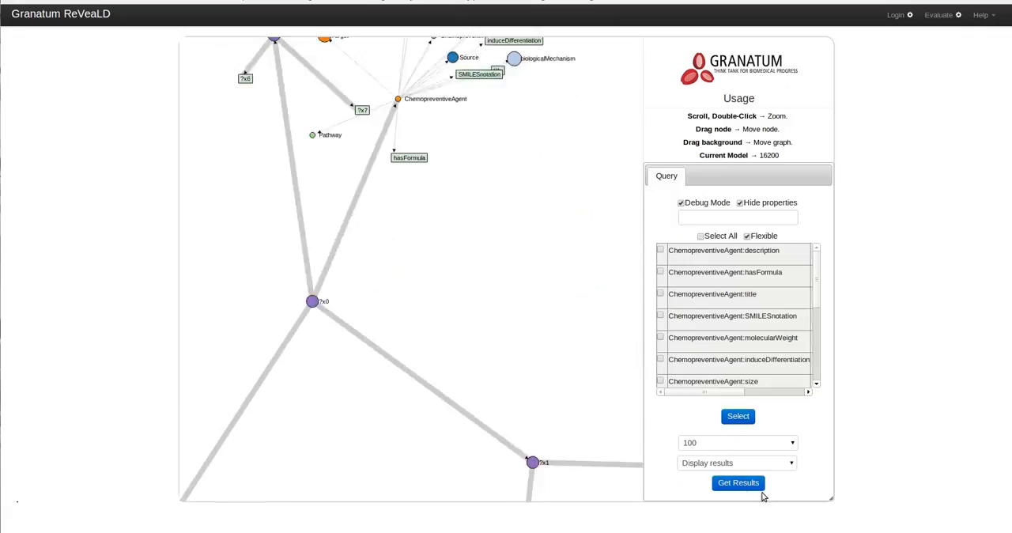
- Run the query with the output kept as Display results and the limit at 100
left_click(733, 463)
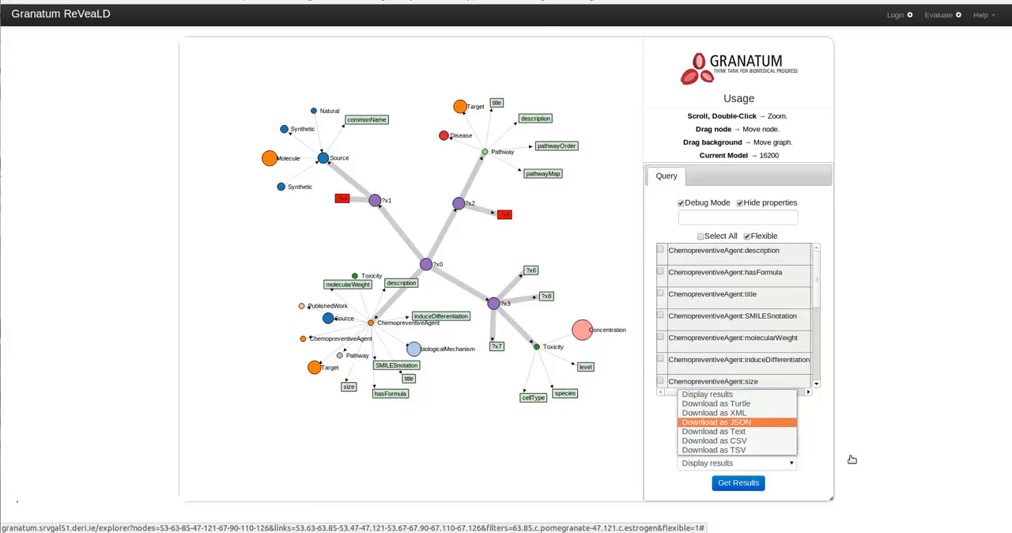
left_click(827, 472)
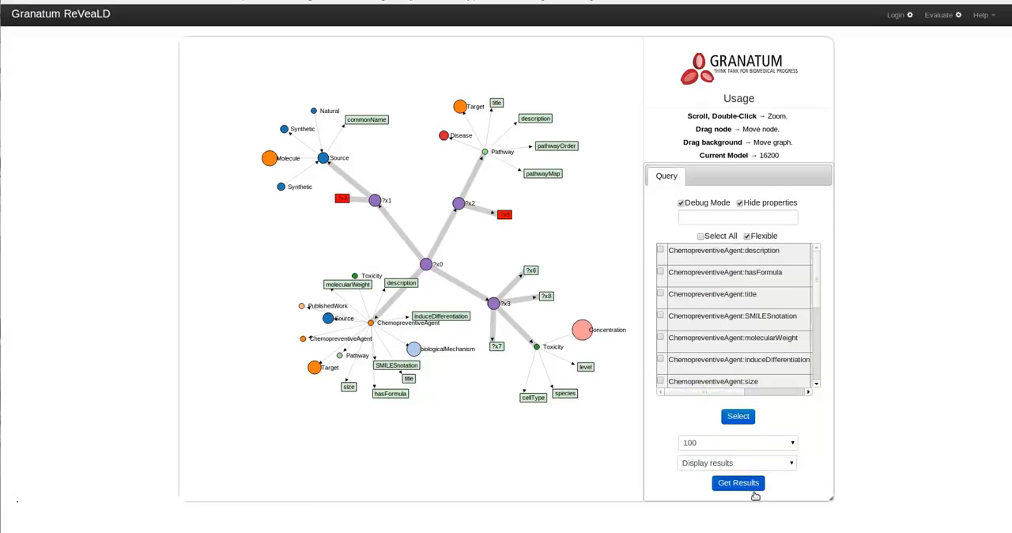
left_click(747, 483)
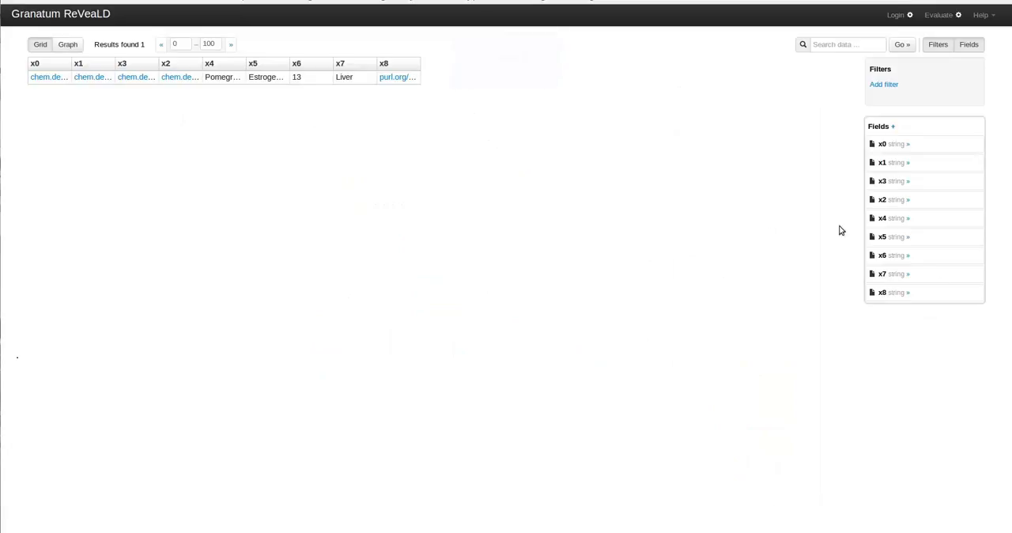
- Widen the x0 results column, then examine the Estrogen Pathway record's map and properties and close the record
left_click_drag(72, 64, 181, 68)
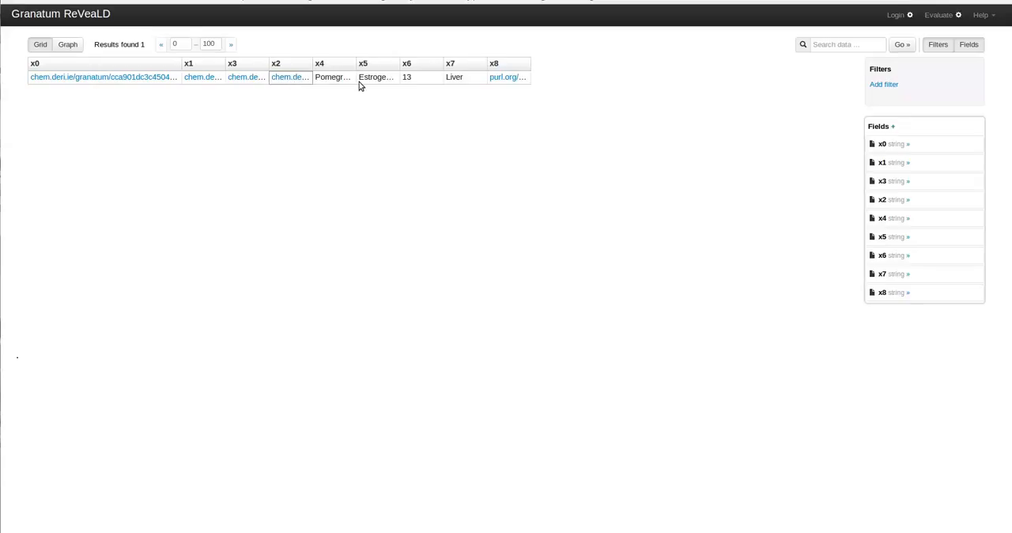
left_click(289, 78)
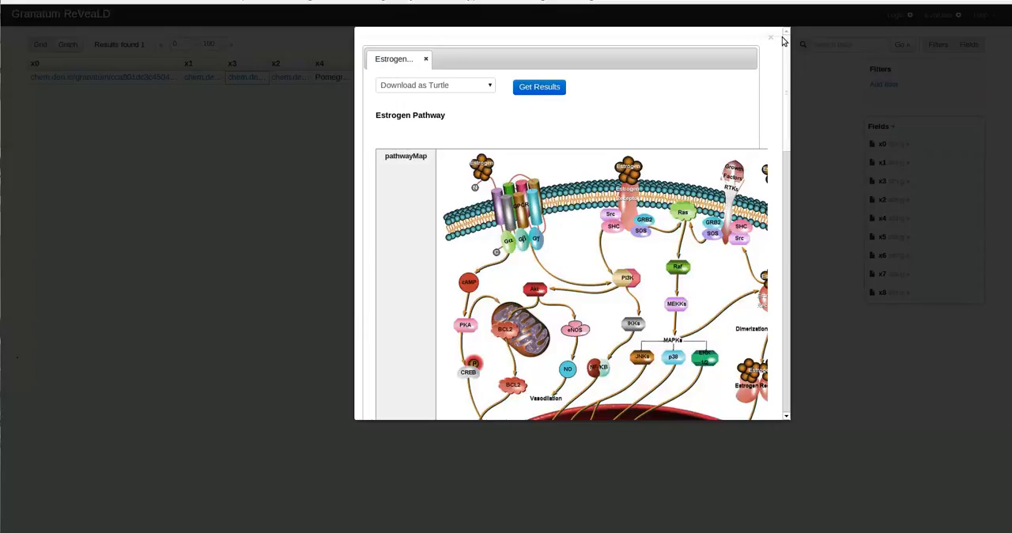
left_click_drag(786, 63, 776, 331)
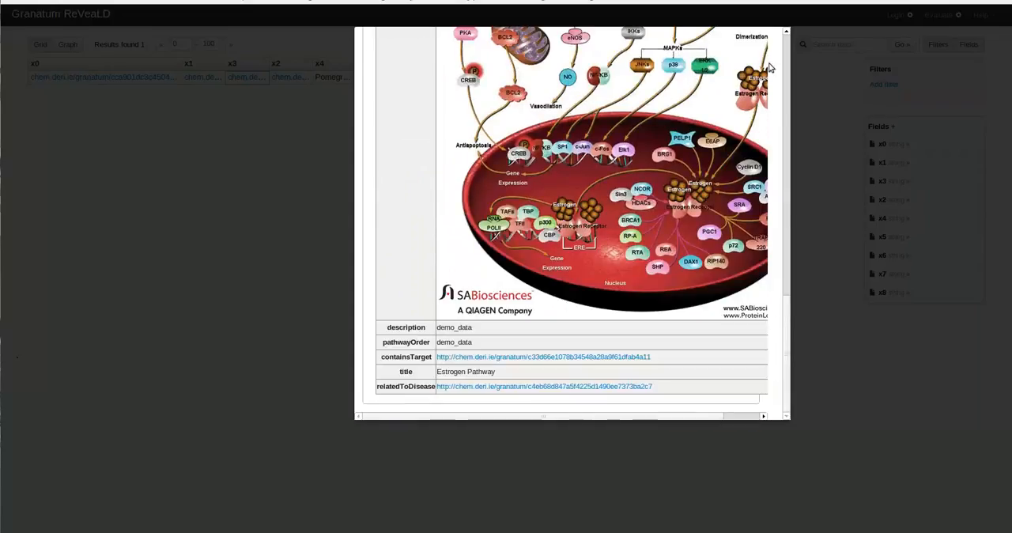
left_click(816, 216)
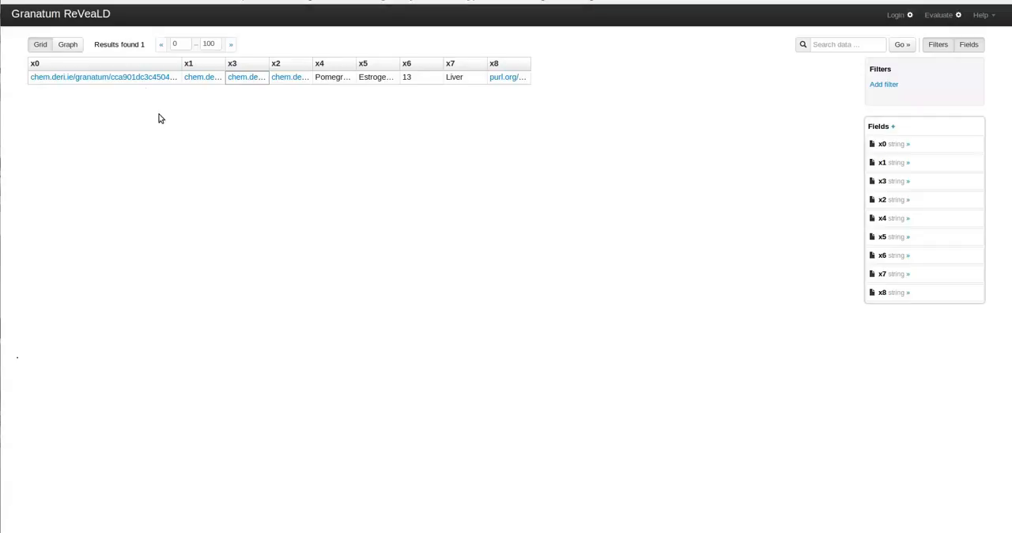
- Return from the results to the query graph and reset it to the full concept map
left_click(70, 20)
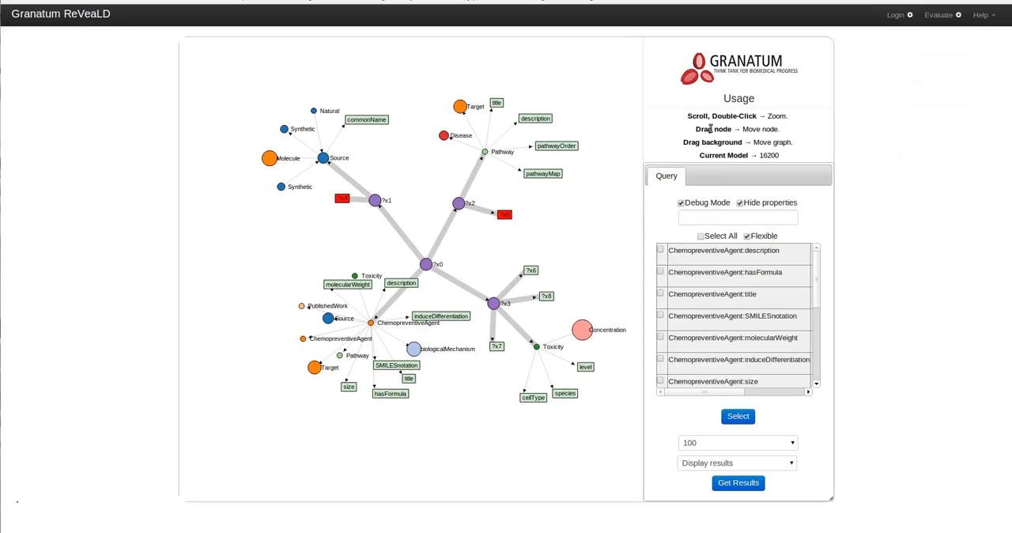
left_click(751, 76)
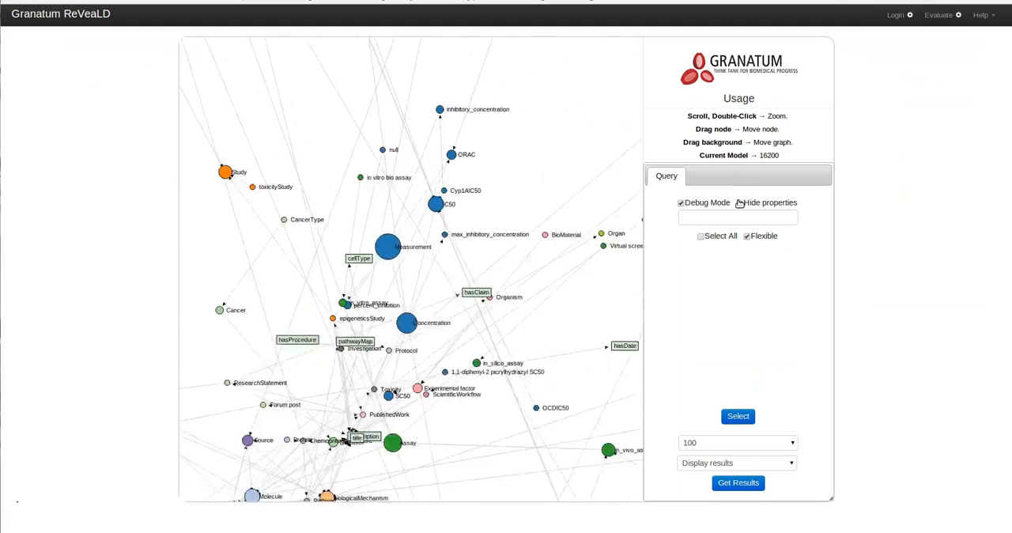
left_click(737, 223)
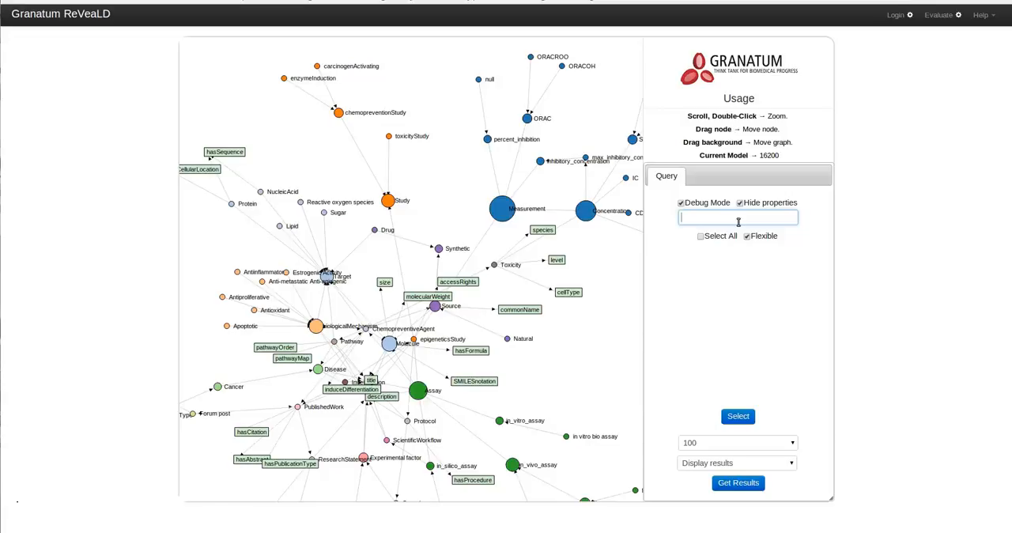
- Turn off Flexible mode so the graph loads the concept map of all source vocabularies
left_click_drag(438, 215, 445, 156)
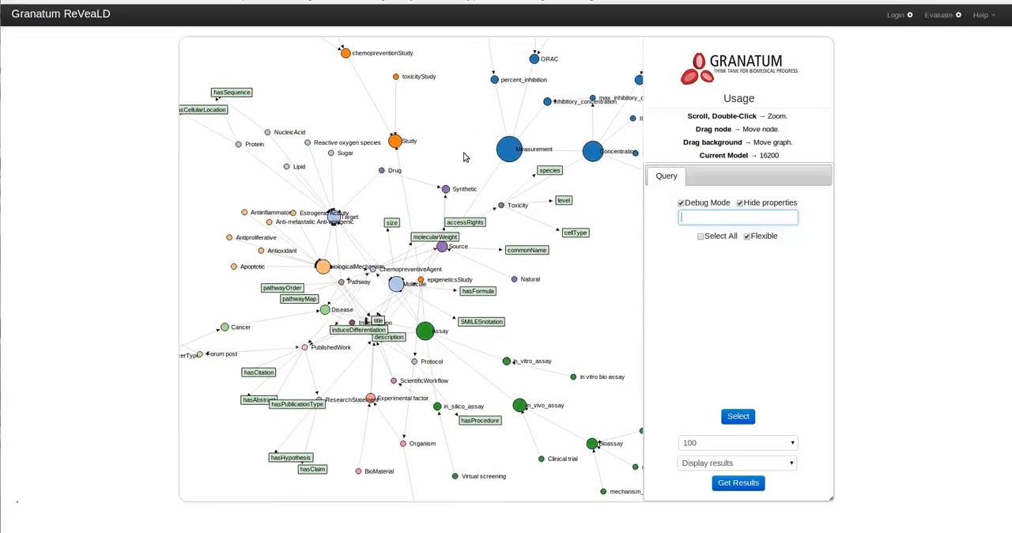
left_click_drag(464, 153, 424, 298)
left_click_drag(460, 124, 481, 131)
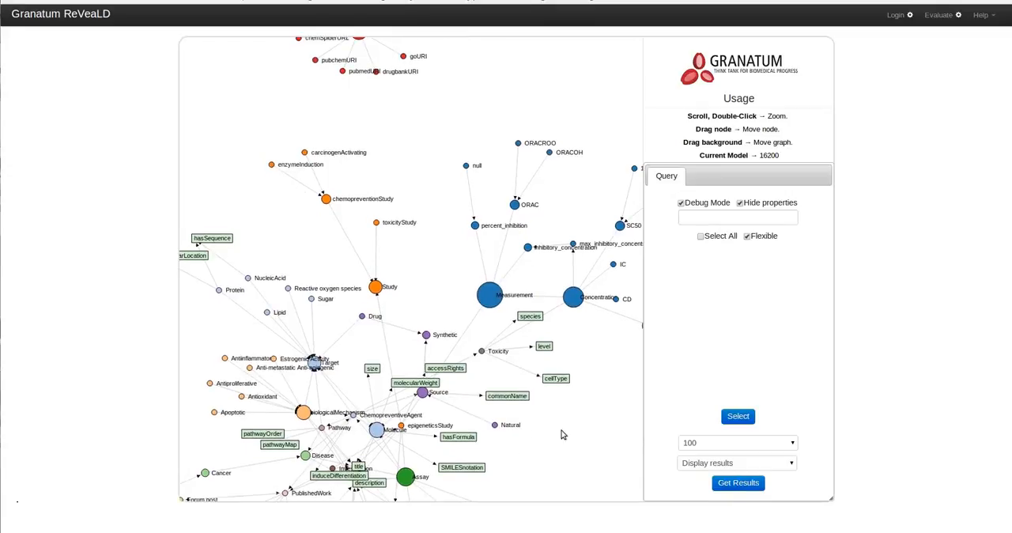
left_click(747, 236)
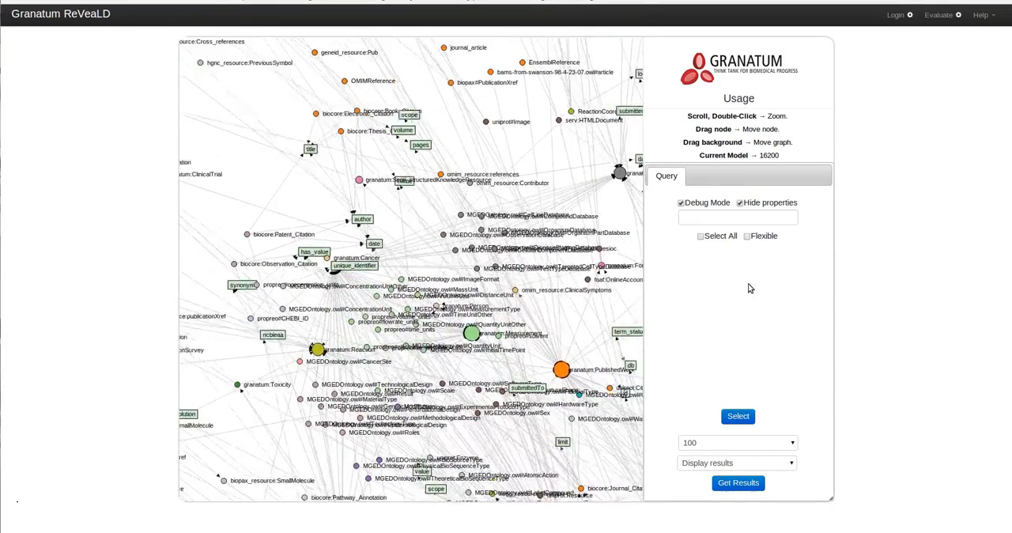
- Search the concepts for "diseasome" and start the query with diseasome:diseases
left_click(704, 223)
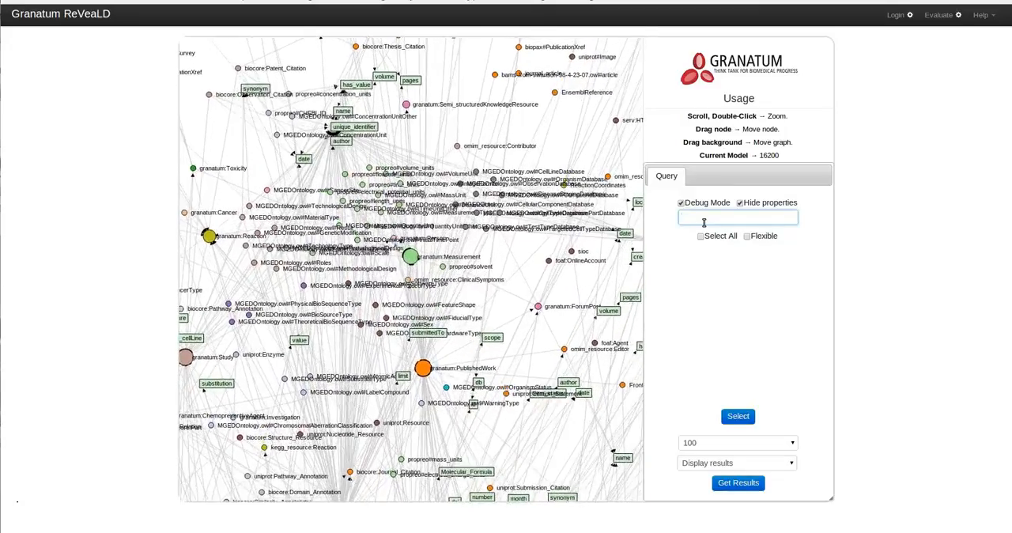
type("die")
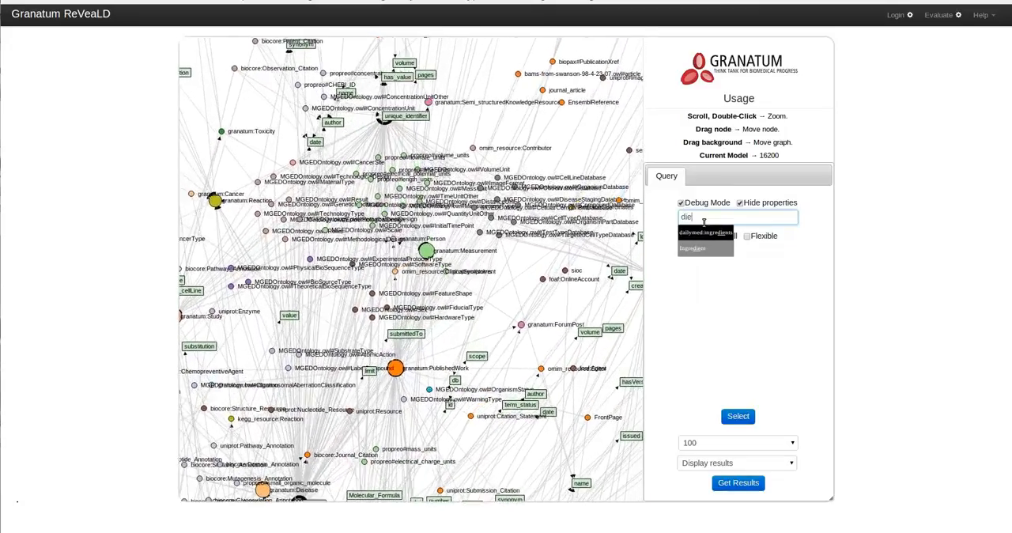
key("BackSpace")
type("s")
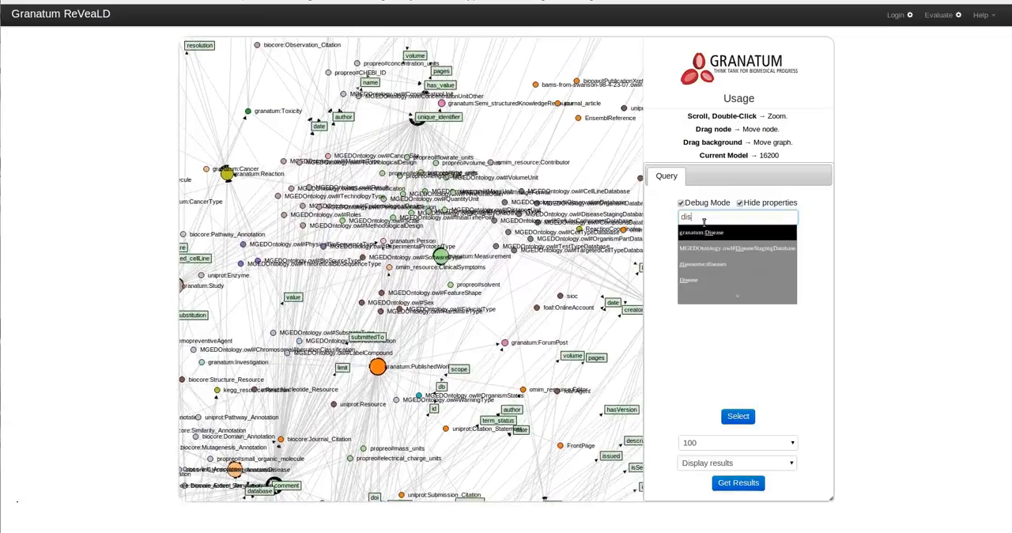
type("eas")
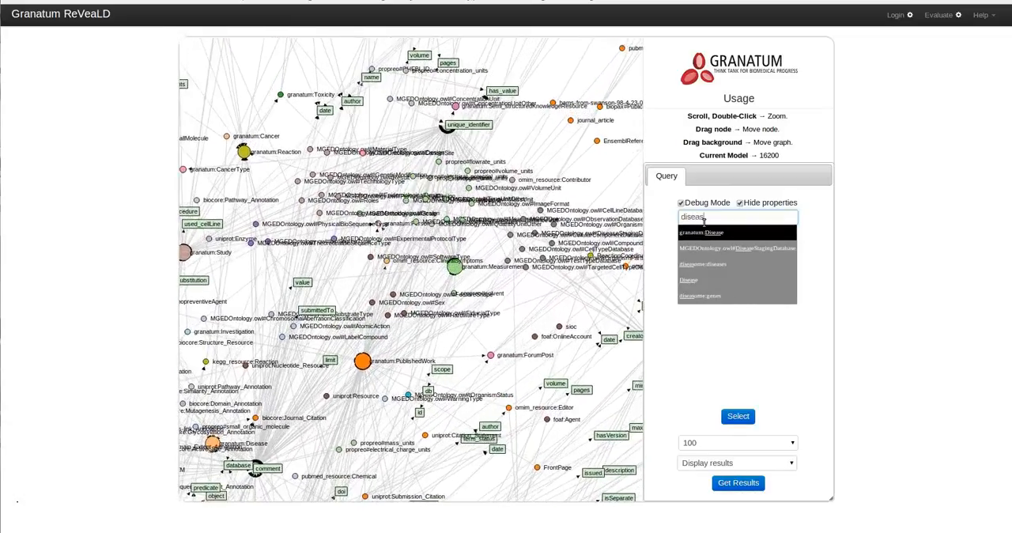
type("ome")
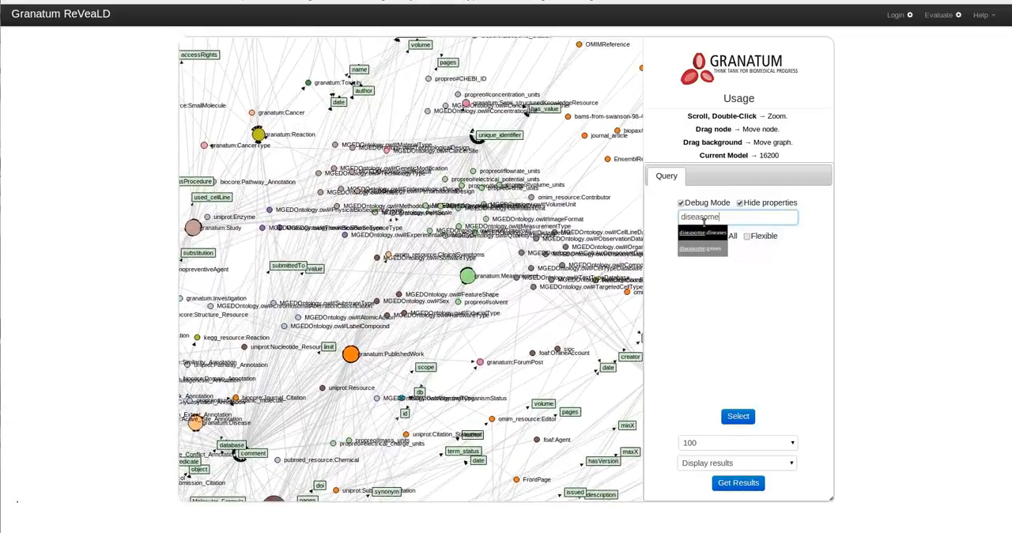
left_click(703, 224)
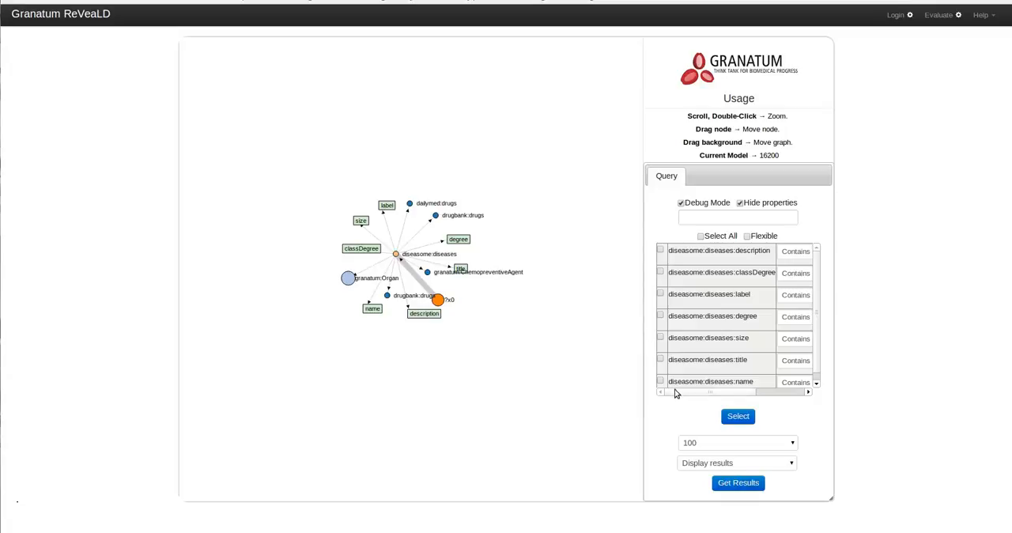
- Include the diseasome:diseases label property in the query, filtered to contain the string "colon cancer"
left_click(661, 294)
left_click(779, 393)
left_click(798, 292)
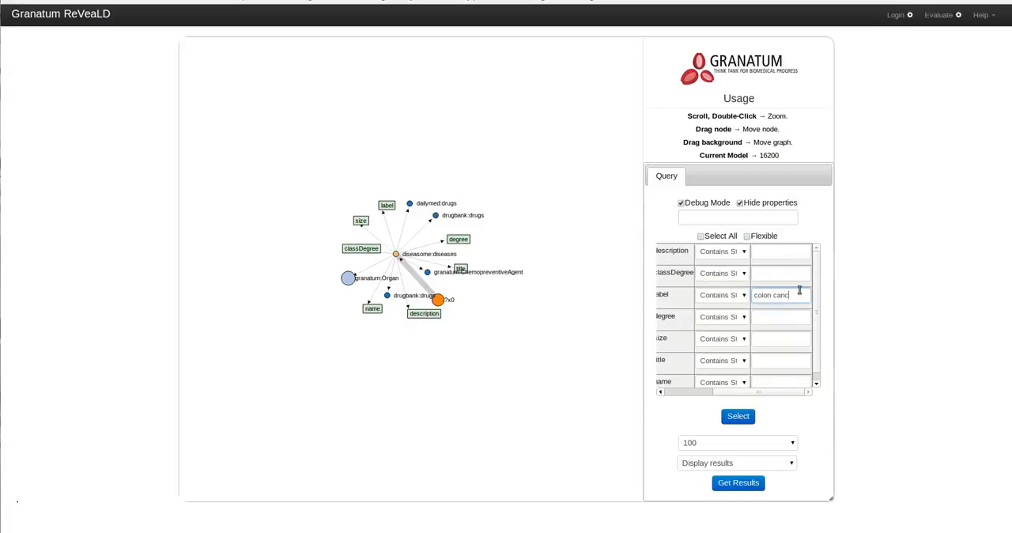
left_click(753, 418)
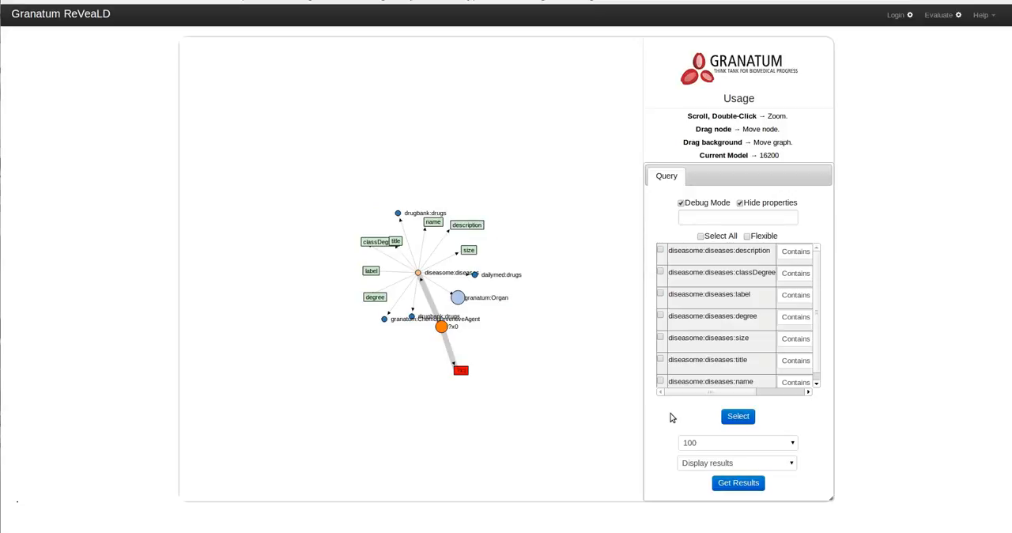
- Search for "poss" and extend the query from diseasome:diseases through the possibleDrug link to drugbank:drugs
left_click(731, 218)
type("poss")
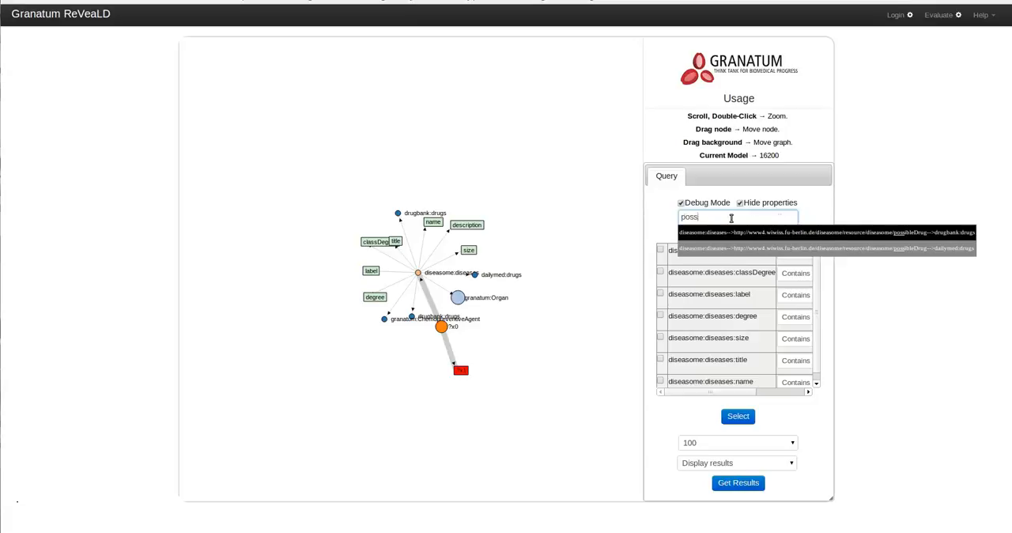
left_click(731, 232)
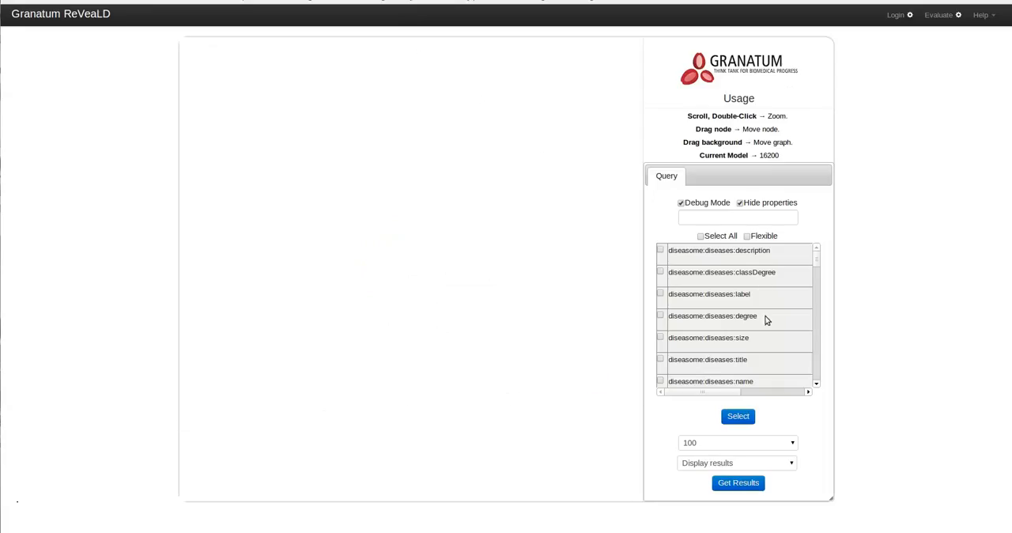
- Include the drugbank:drugs molecularWeight property in the query, filtered to Less Than 400
left_click_drag(816, 258, 817, 271)
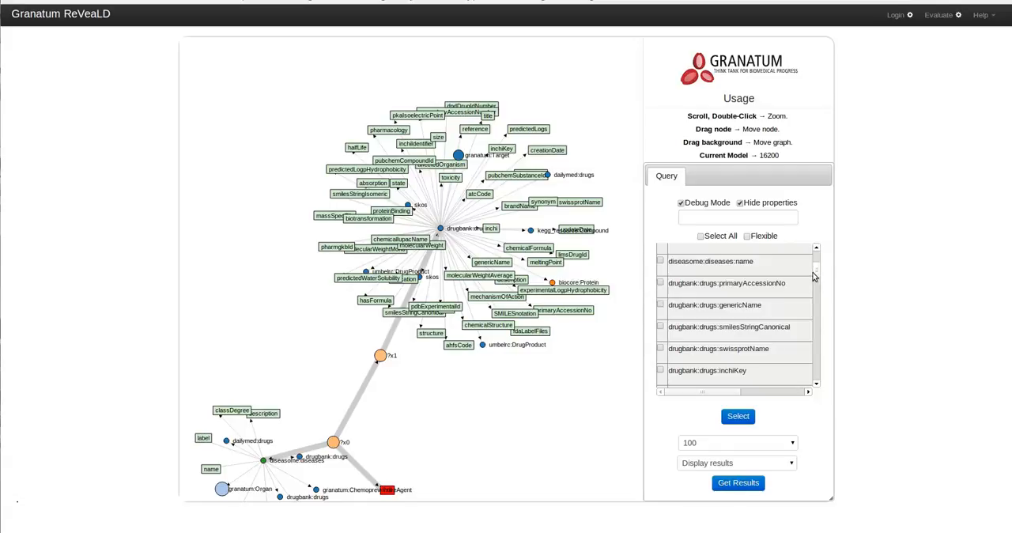
left_click_drag(814, 274, 813, 322)
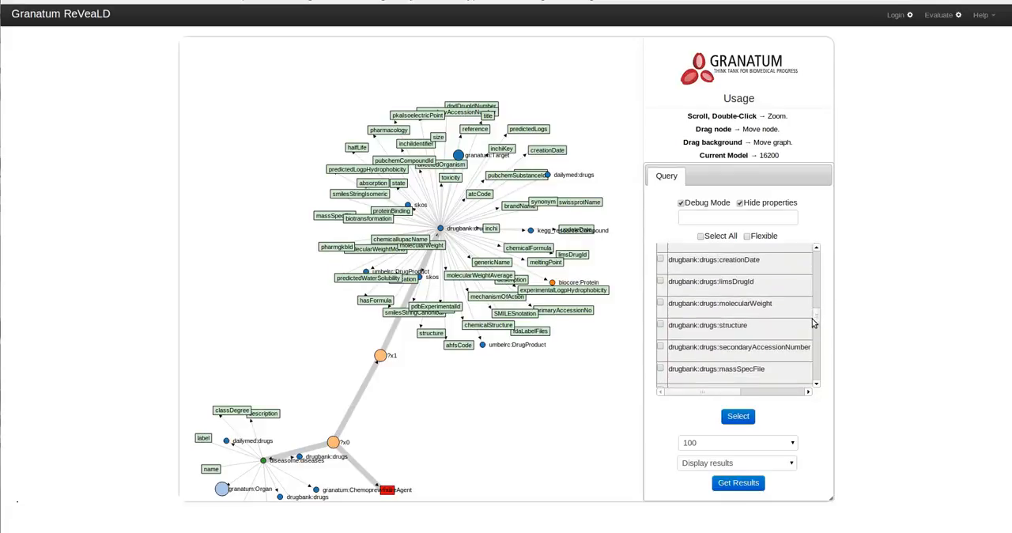
left_click(662, 305)
left_click(753, 392)
left_click(727, 306)
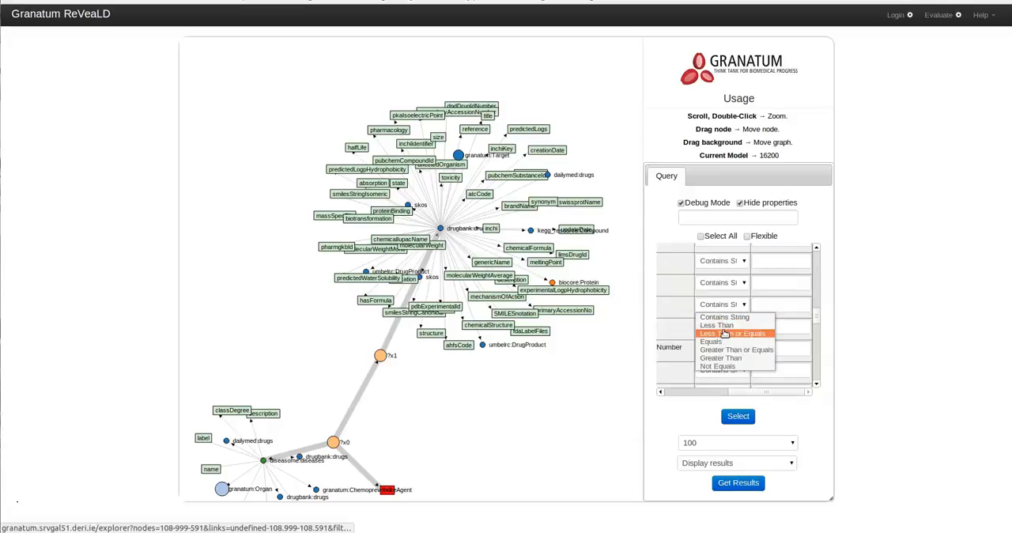
left_click(730, 326)
left_click(765, 303)
type("400")
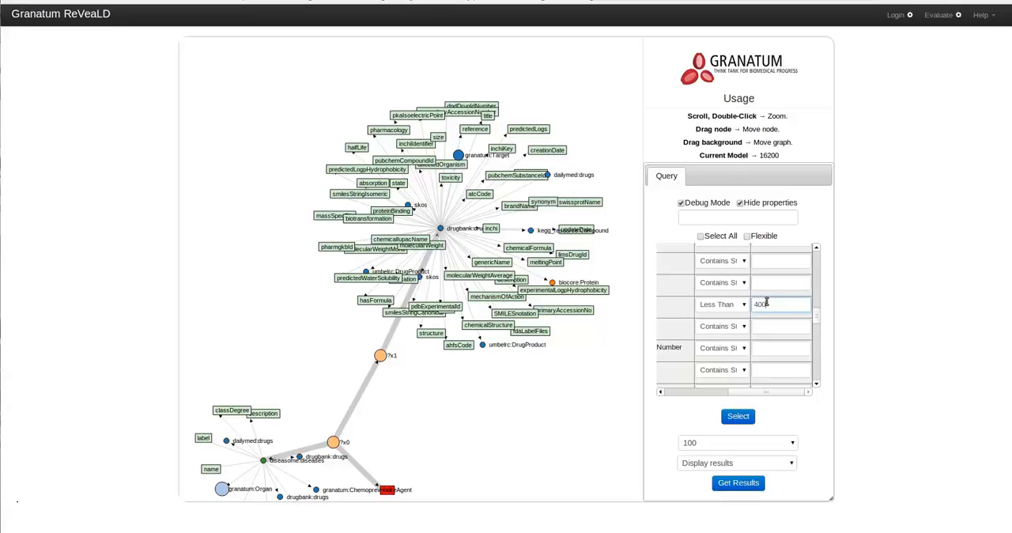
left_click(734, 412)
- Run the query with the output kept as Display results and the limit at 100, and return to the query graph
left_click(757, 487)
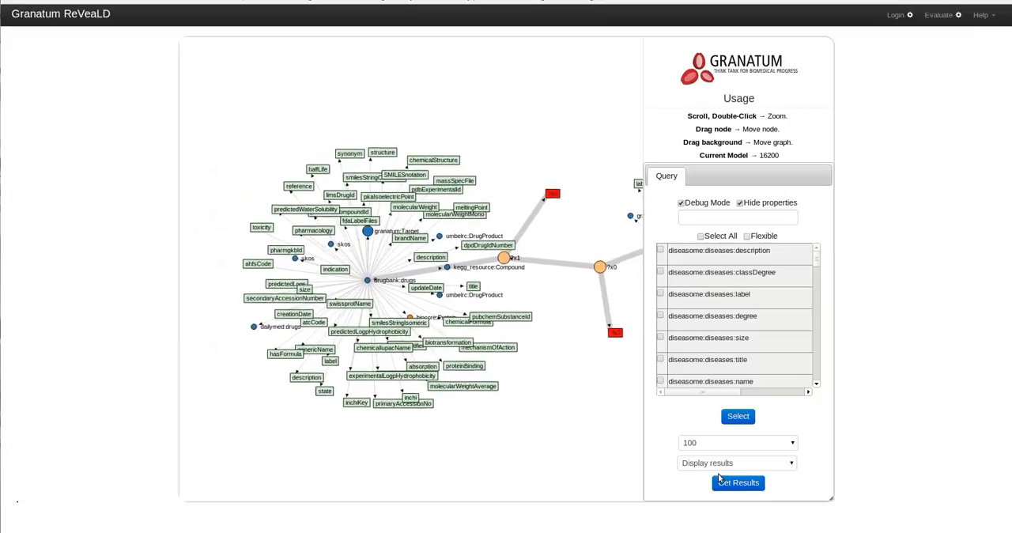
left_click(738, 483)
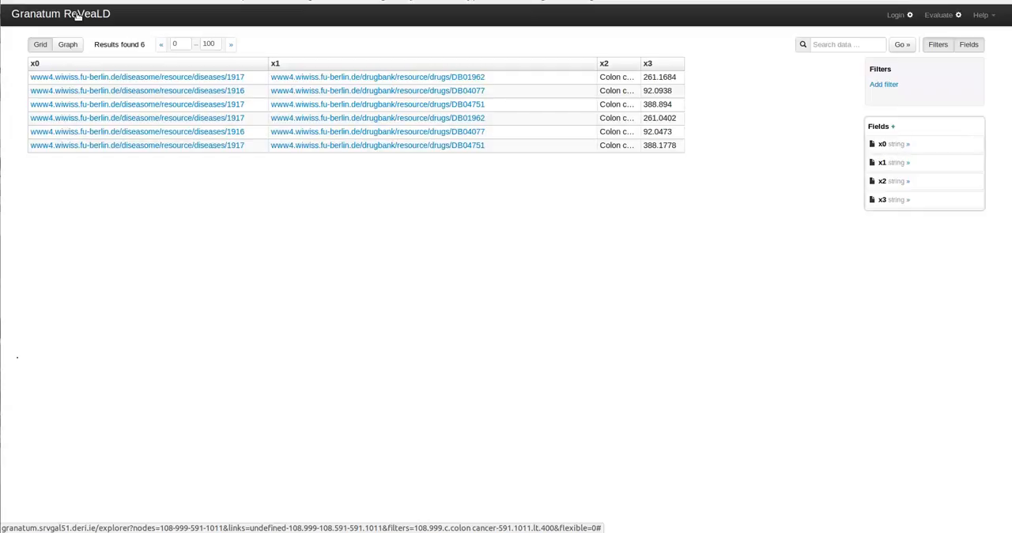
left_click(86, 14)
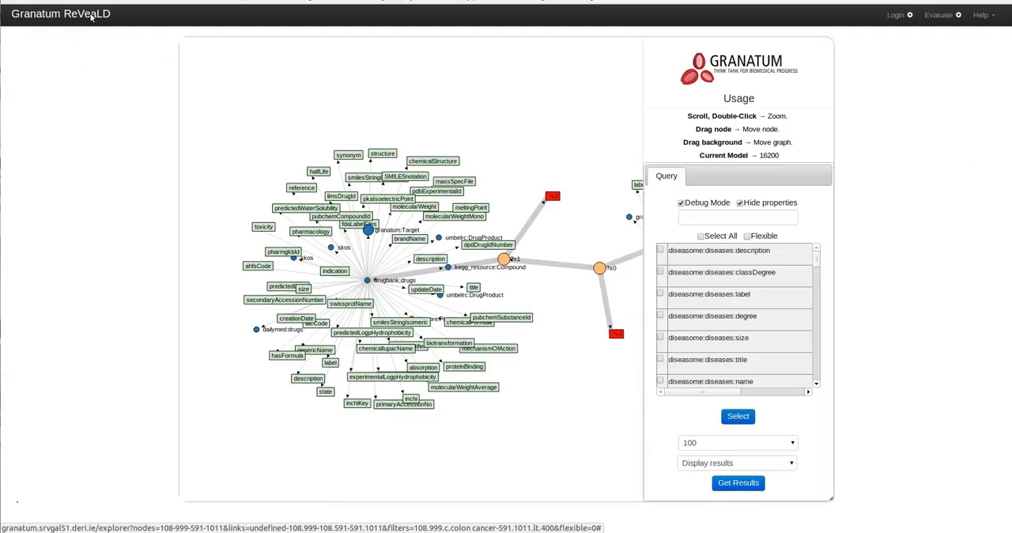
- Log in to the Granatum account by entering the account password
left_click(887, 17)
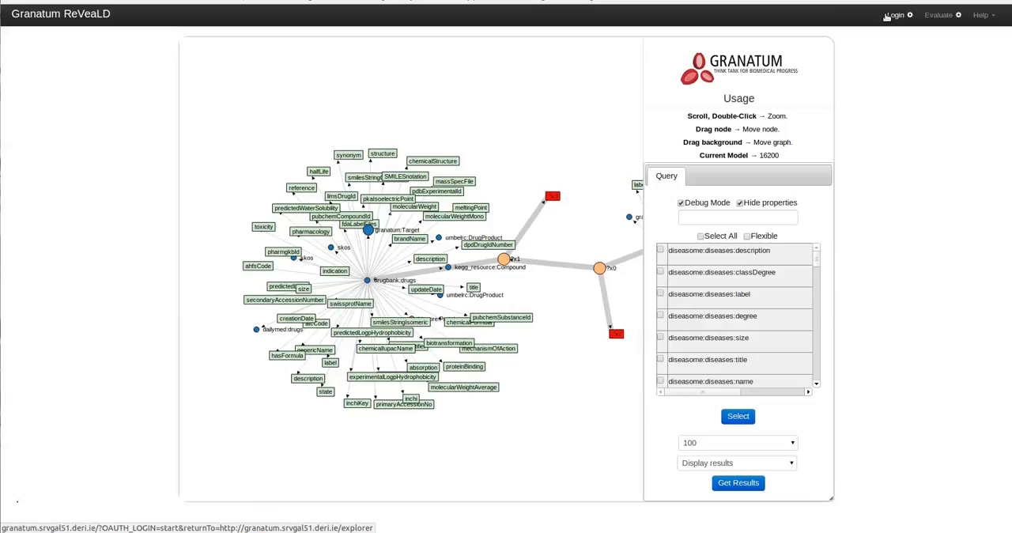
type("••••")
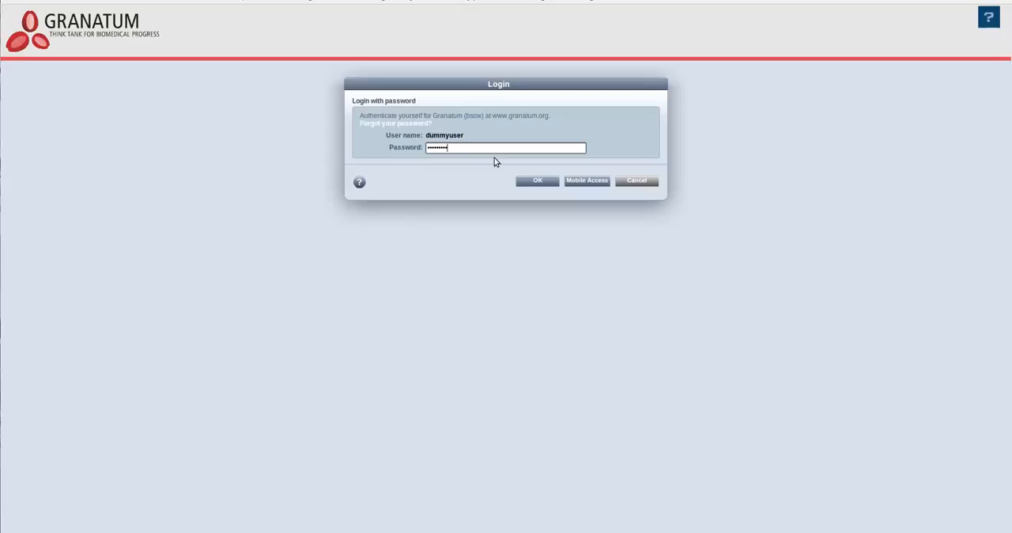
left_click(527, 181)
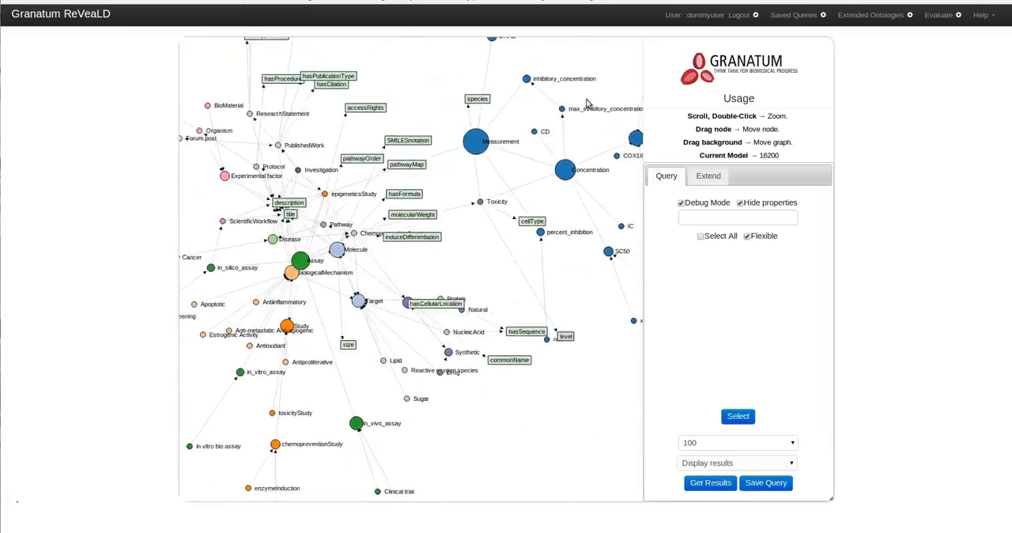
- Open the ontology extension form and review the available element types, keeping Concept selected
left_click(697, 180)
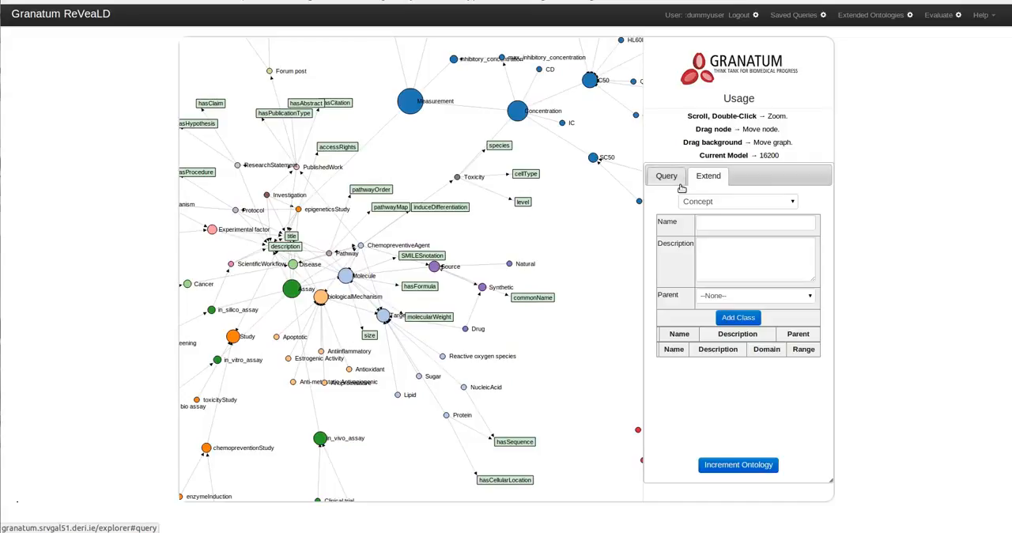
left_click(721, 205)
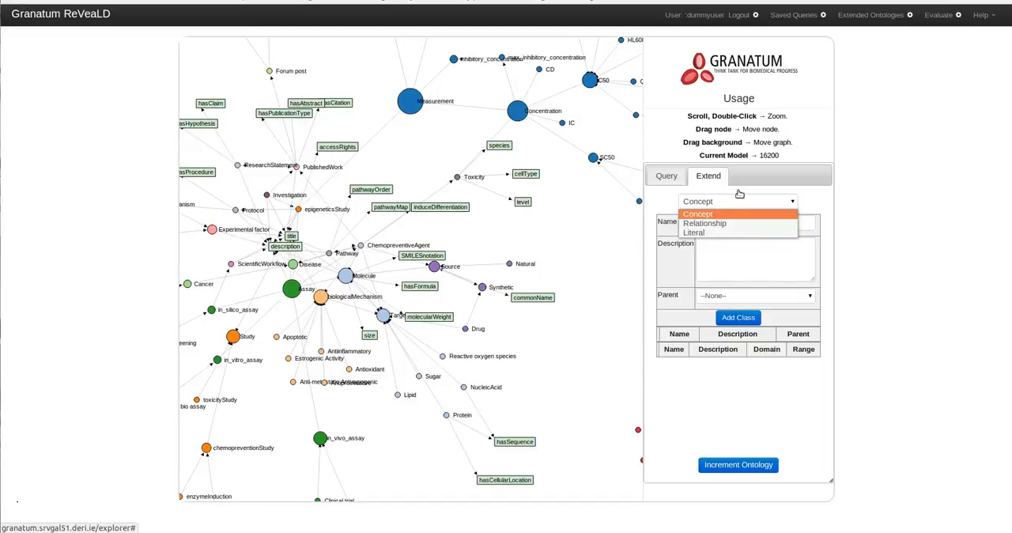
left_click(840, 46)
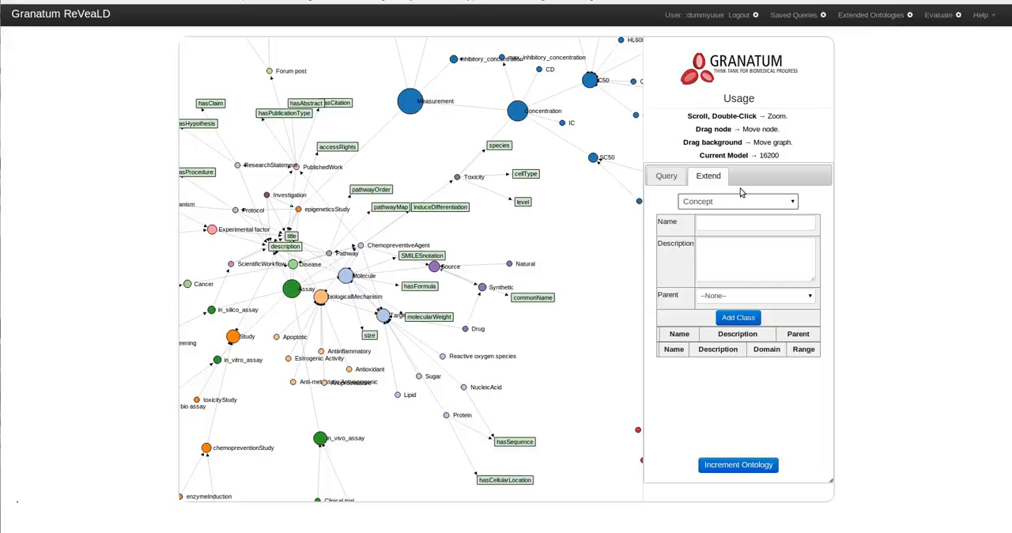
- Add a new concept named DNAMolecule with the description "Molecules of DNA" and the parent Molecule
left_click(739, 220)
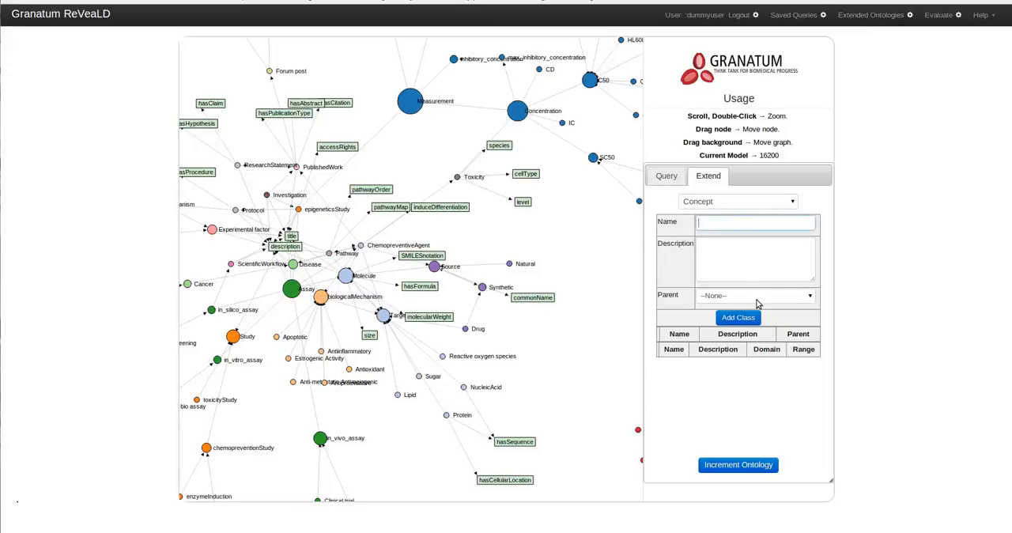
type("DNAMole")
type("c u")
type("ul")
key("Tab")
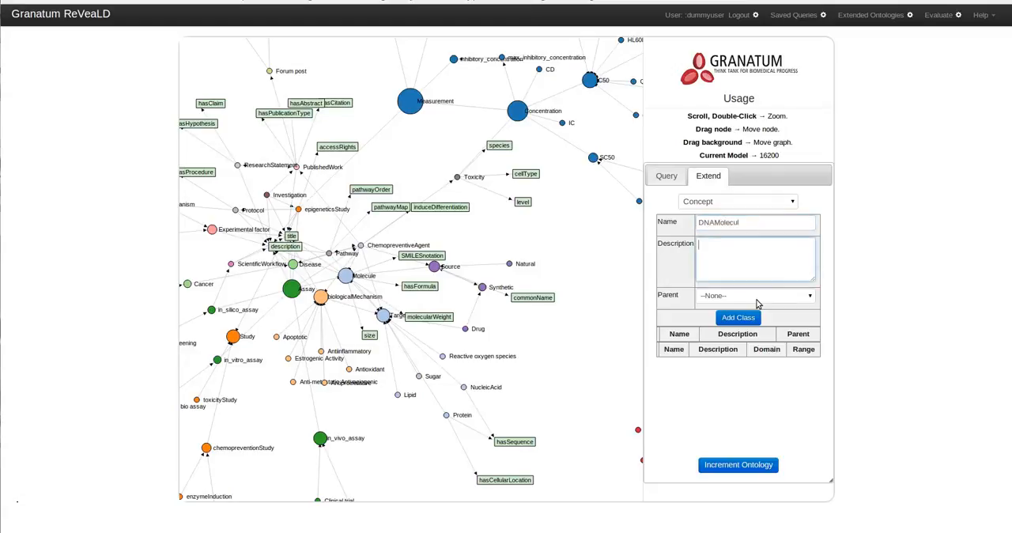
left_click(759, 225)
type("e")
left_click(748, 267)
type("Molecules of DNA")
left_click(774, 296)
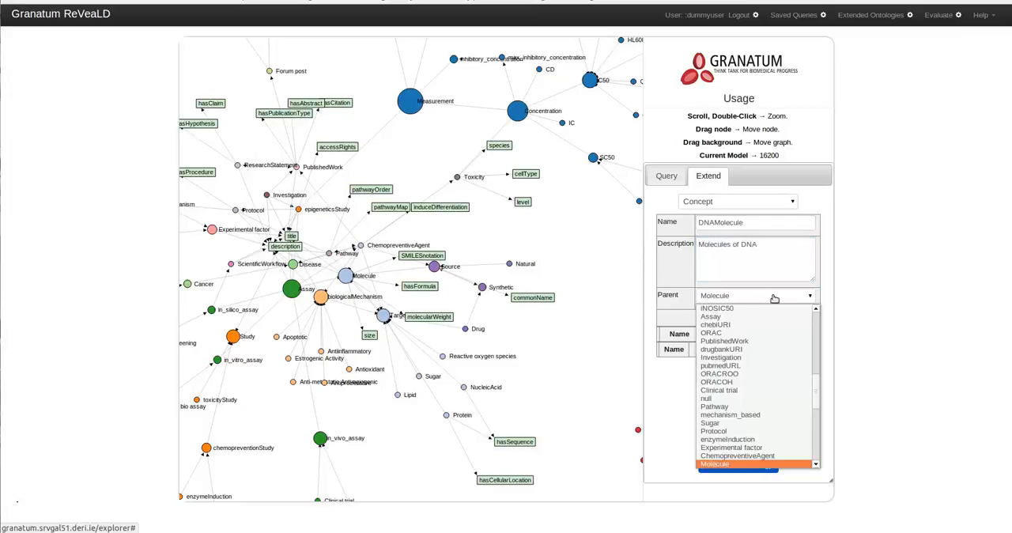
left_click(774, 298)
left_click(751, 317)
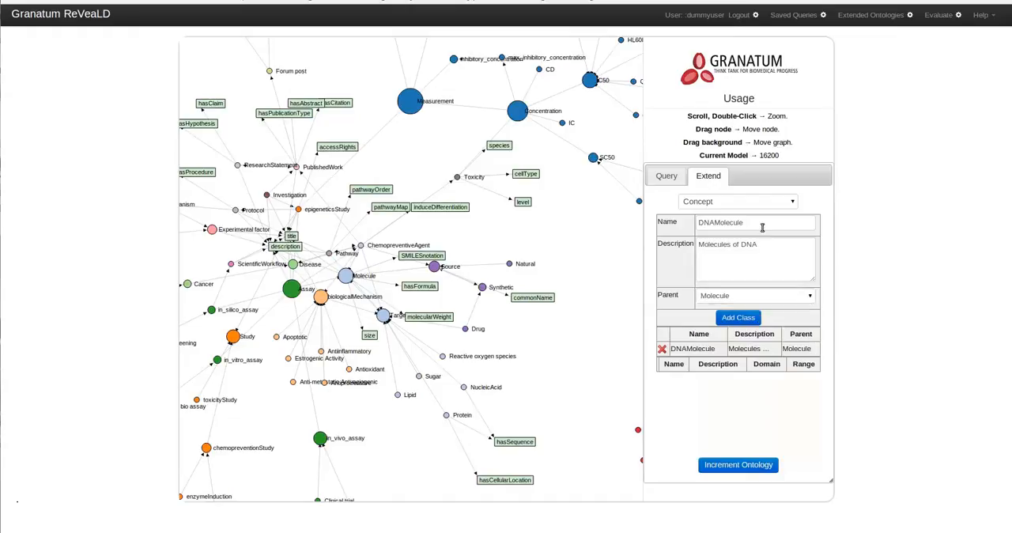
- Start a new relationship named affectDisease with the description "affectsDisease"
left_click(721, 204)
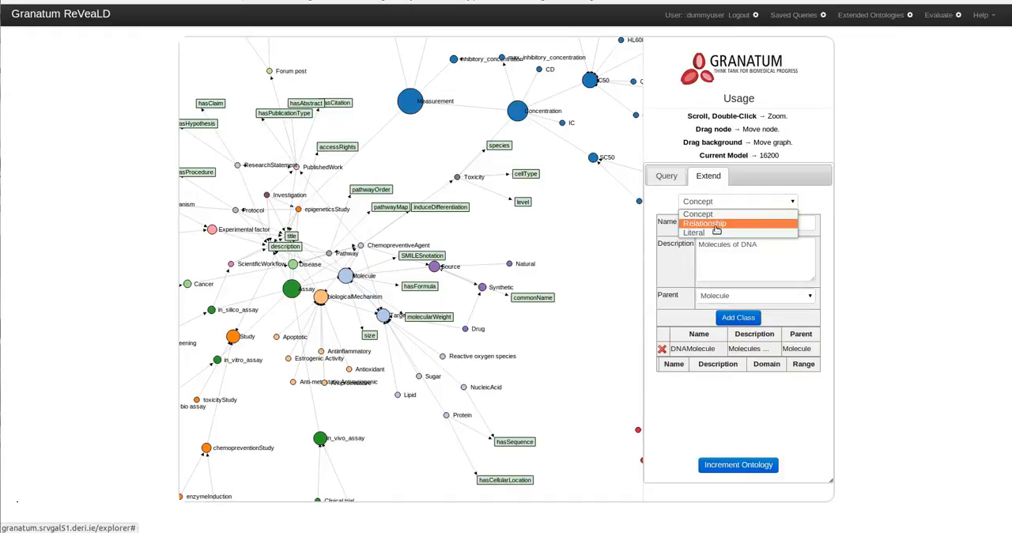
left_click(716, 225)
left_click(715, 226)
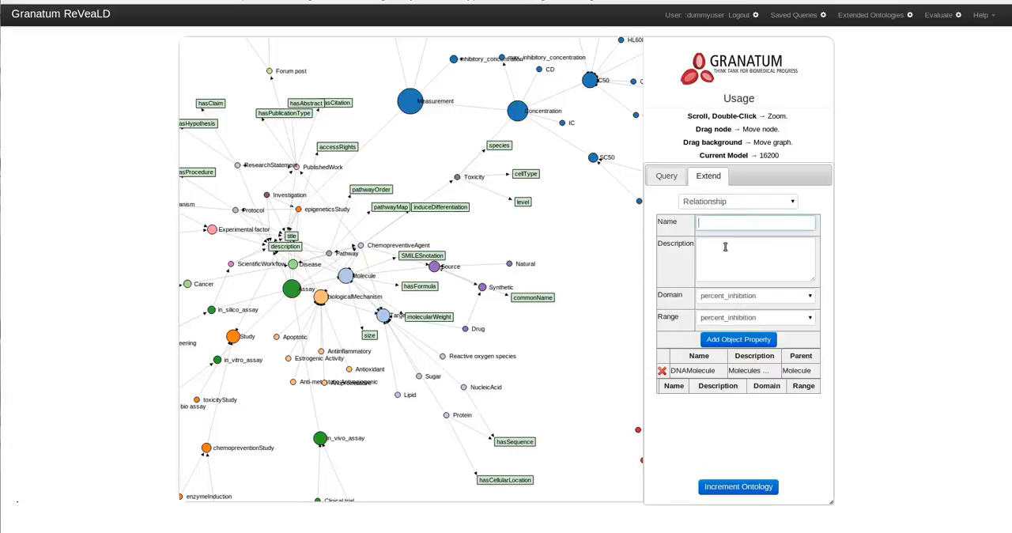
type("affectDisease")
key("Tab")
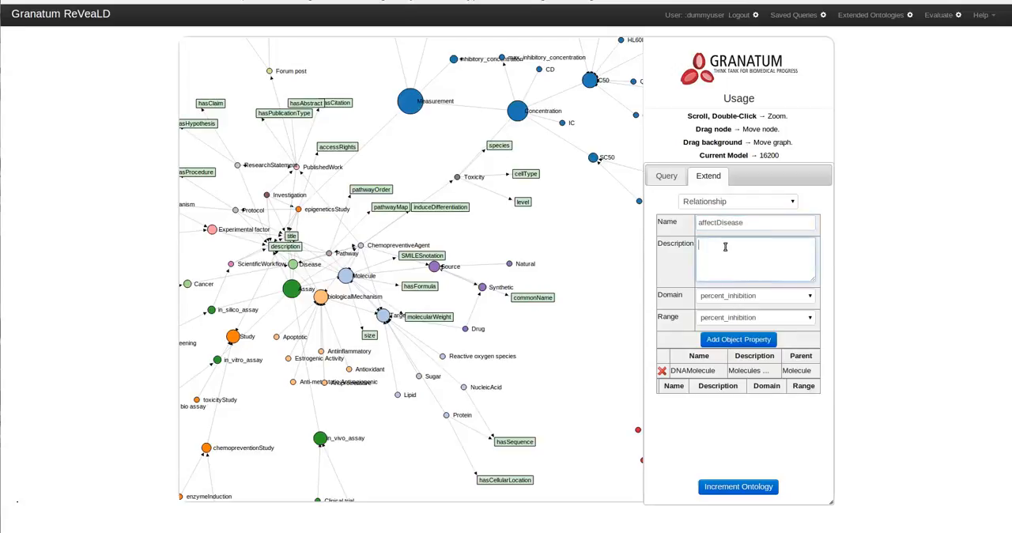
type("affectsDisease")
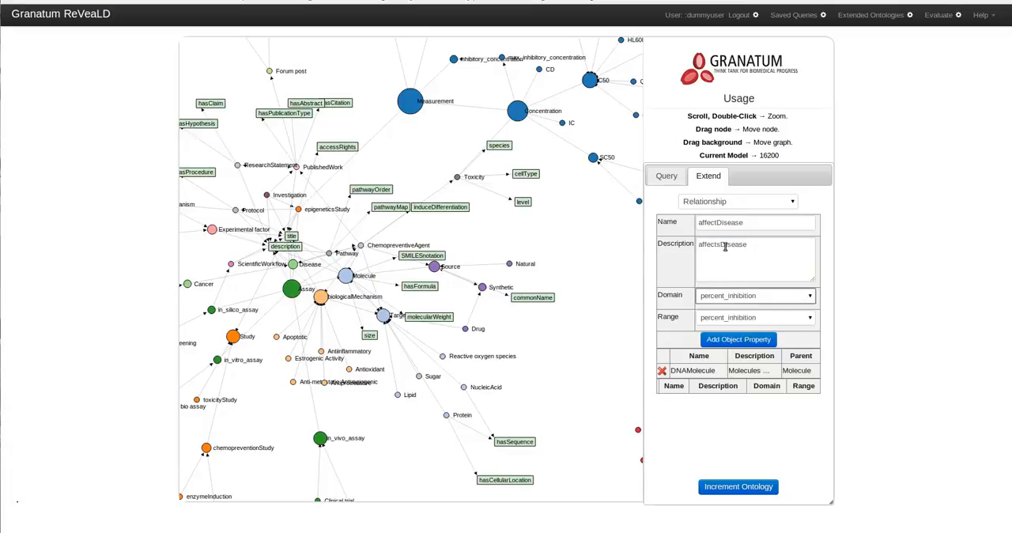
- Set the affectDisease relationship's domain to DNAMolecule and range to Disease, and add it as an object property
left_click(733, 301)
type("dna")
key("Return")
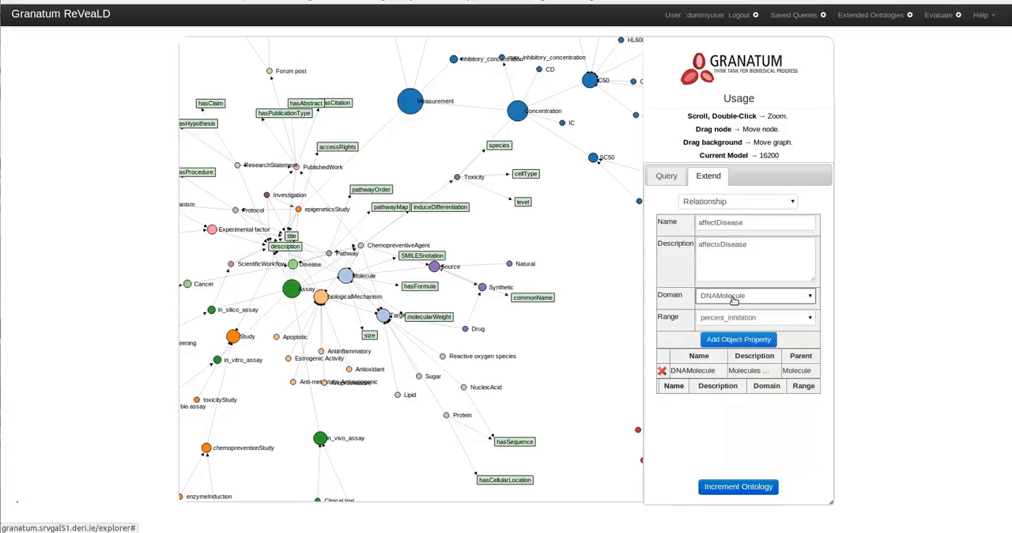
left_click(733, 316)
type("dis")
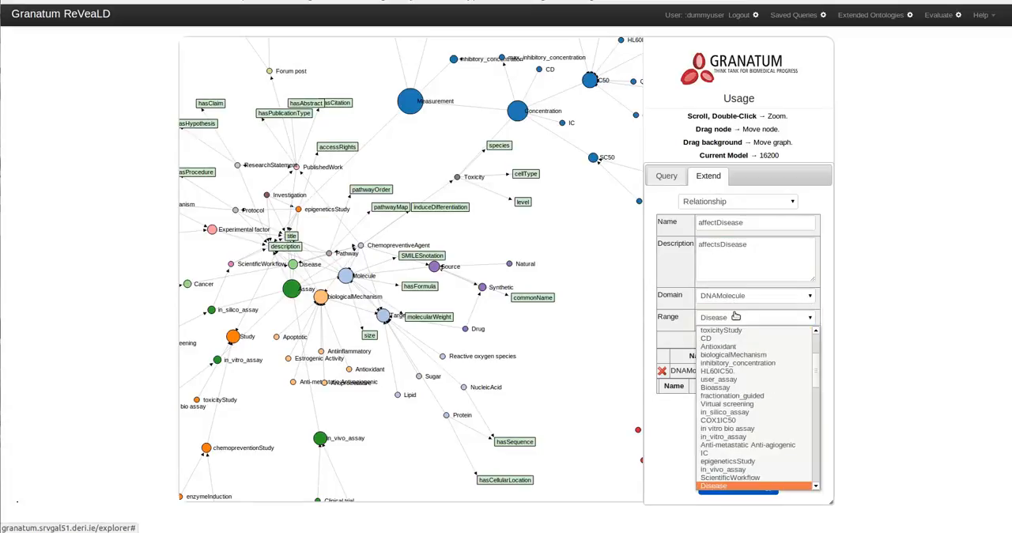
key("Return")
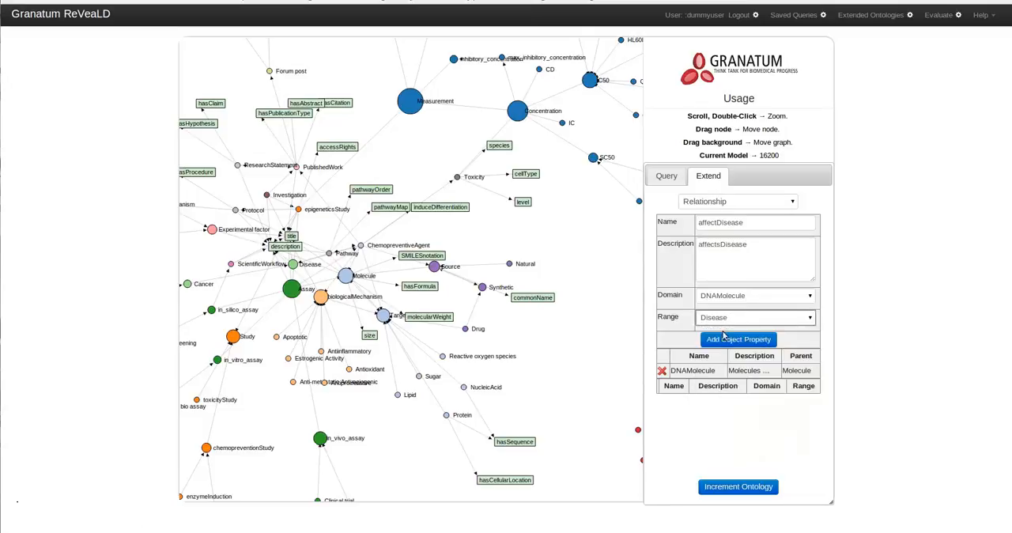
left_click(737, 339)
- Add a literal named containsNucleotide with the description "A,C,T,G", the domain DNAMolecule and the range String
left_click(735, 226)
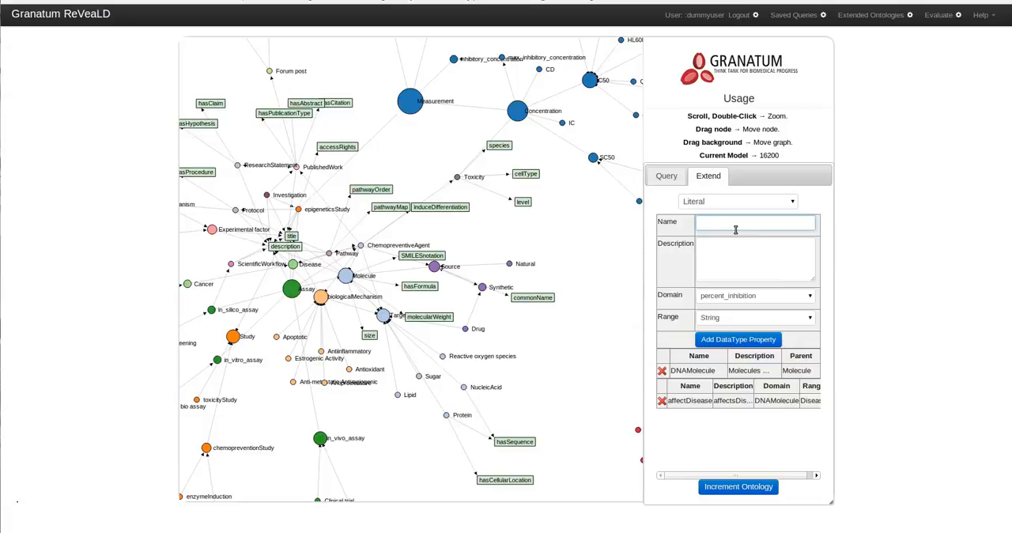
type("cona")
key("BackSpace")
type("tainsNucleotide")
key("Tab")
type("A,C,T,G")
key("Tab")
key("d")
key("Tab")
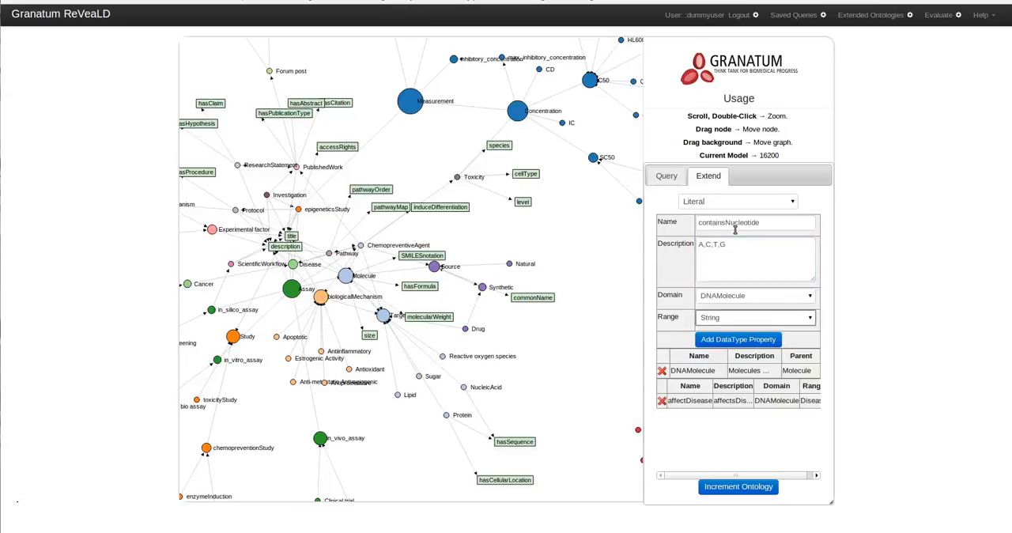
left_click(760, 343)
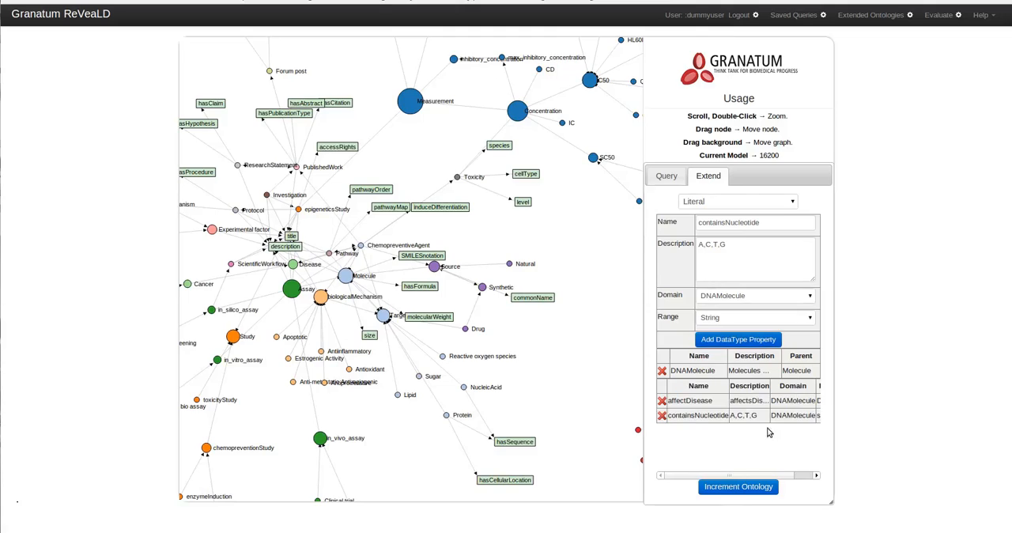
- Increment the ontology with the new elements and spread out the DNAMolecule, containsNucleotide and Disease nodes in the graph
left_click(738, 486)
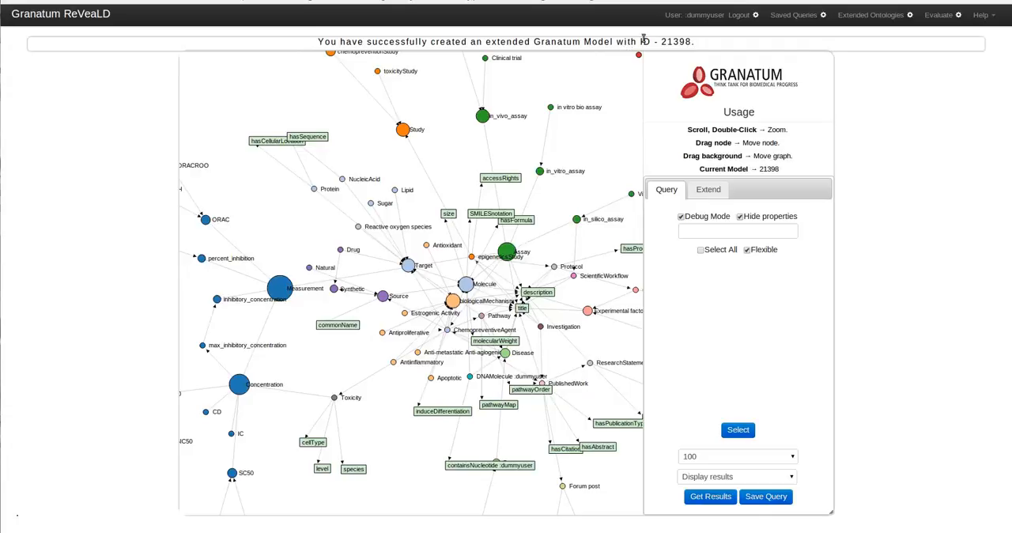
left_click_drag(470, 377, 467, 413)
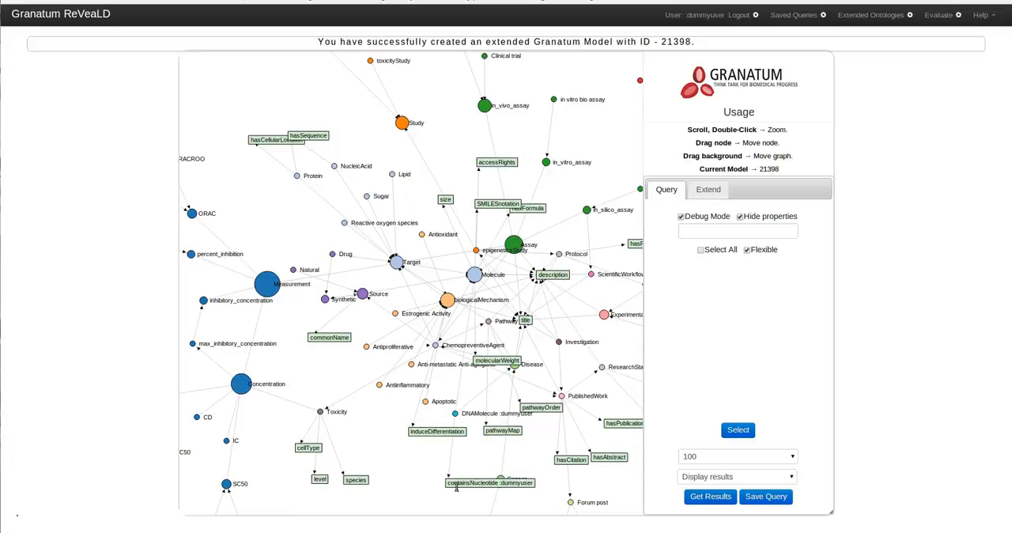
left_click_drag(454, 483, 417, 498)
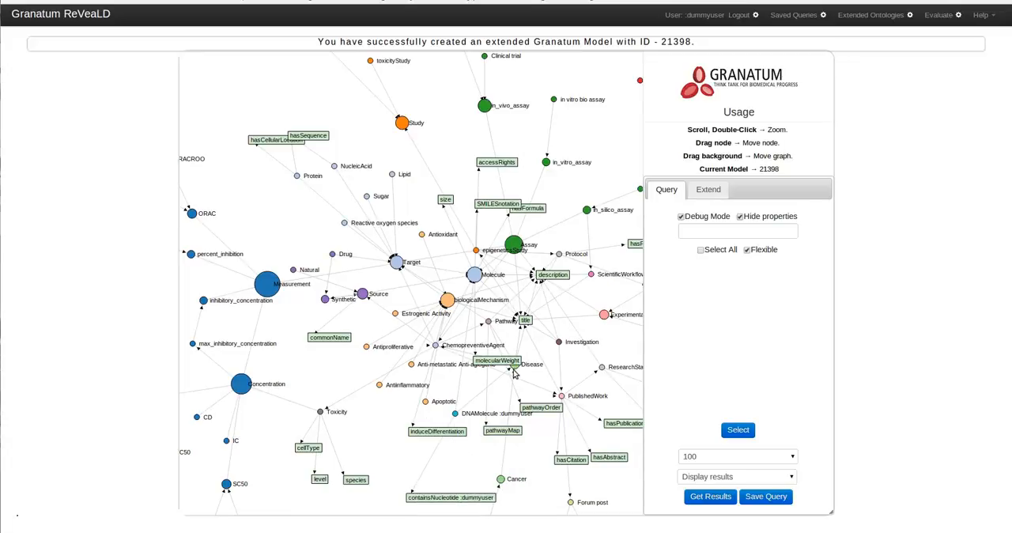
left_click_drag(513, 366, 541, 387)
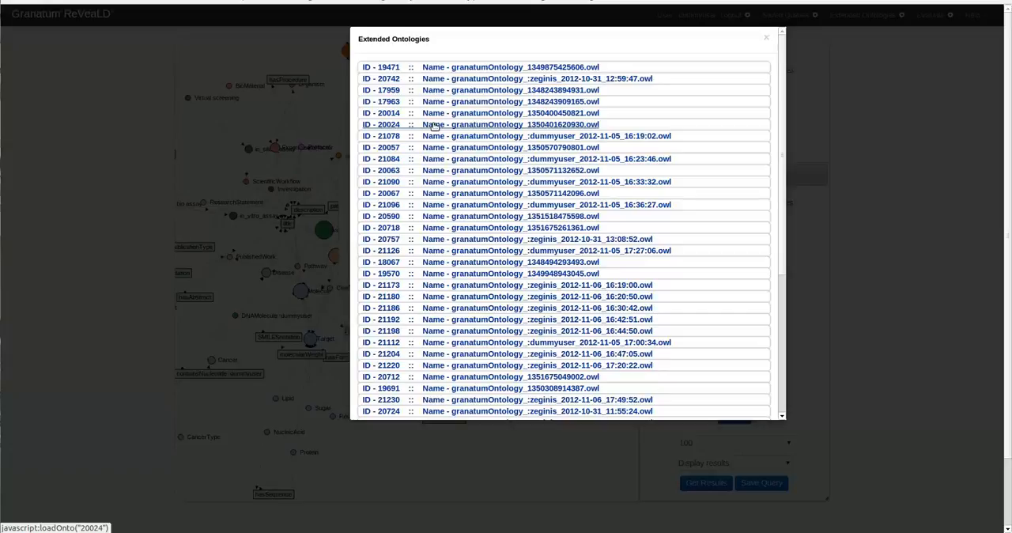
- Merge the current model with extended ontology 20024 and look up "dn" among the merged model's concepts
left_click(434, 125)
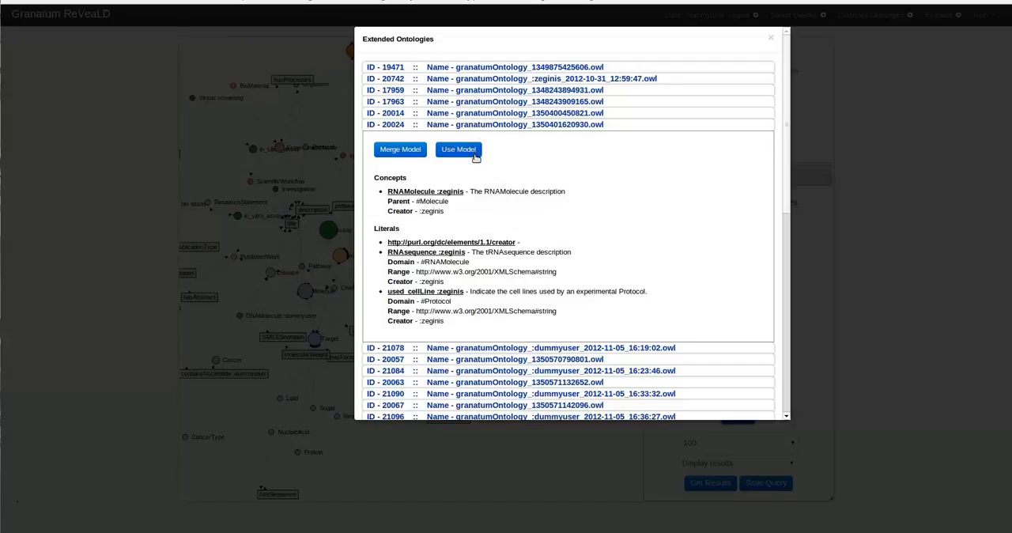
left_click(401, 149)
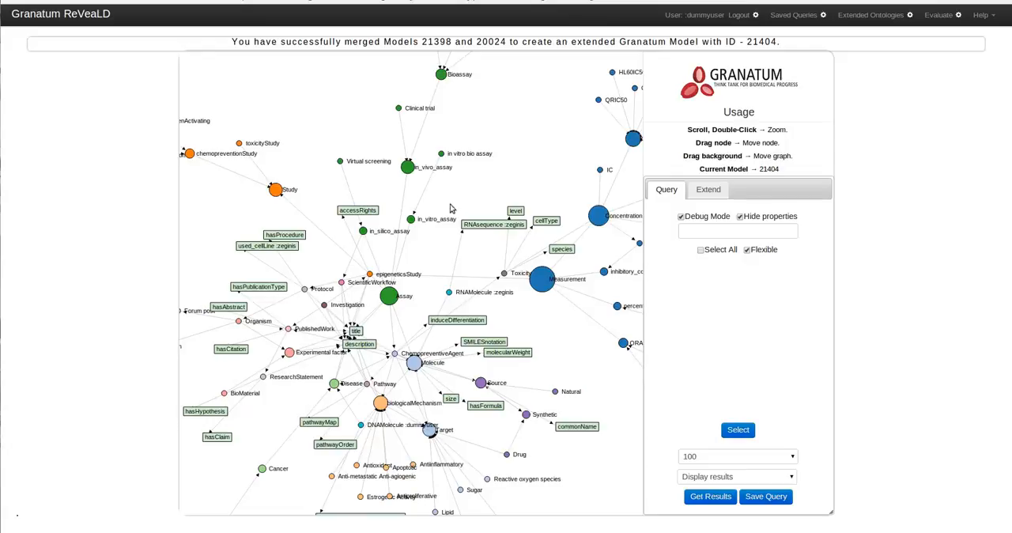
left_click_drag(483, 202, 484, 117)
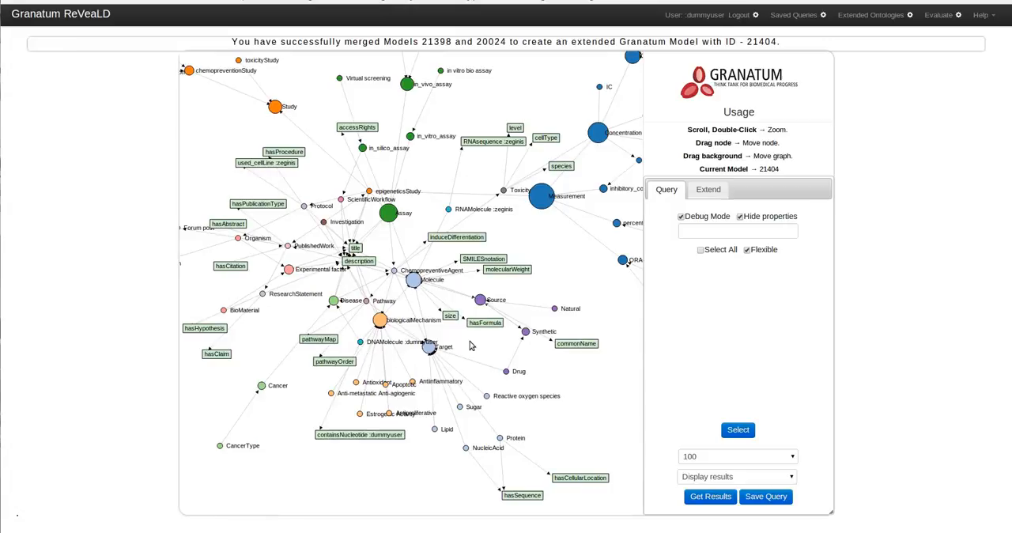
left_click_drag(470, 340, 468, 343)
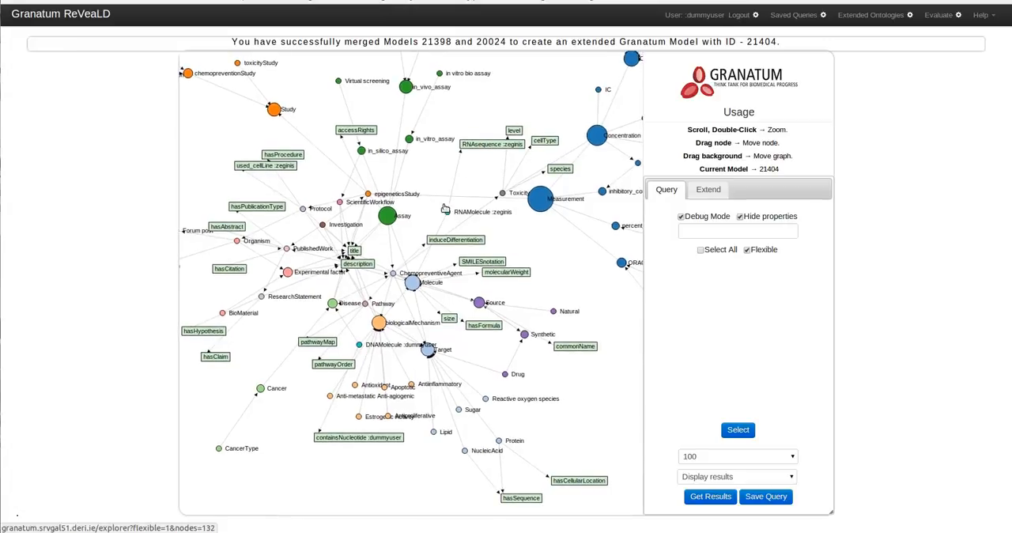
left_click(723, 218)
type("dn")
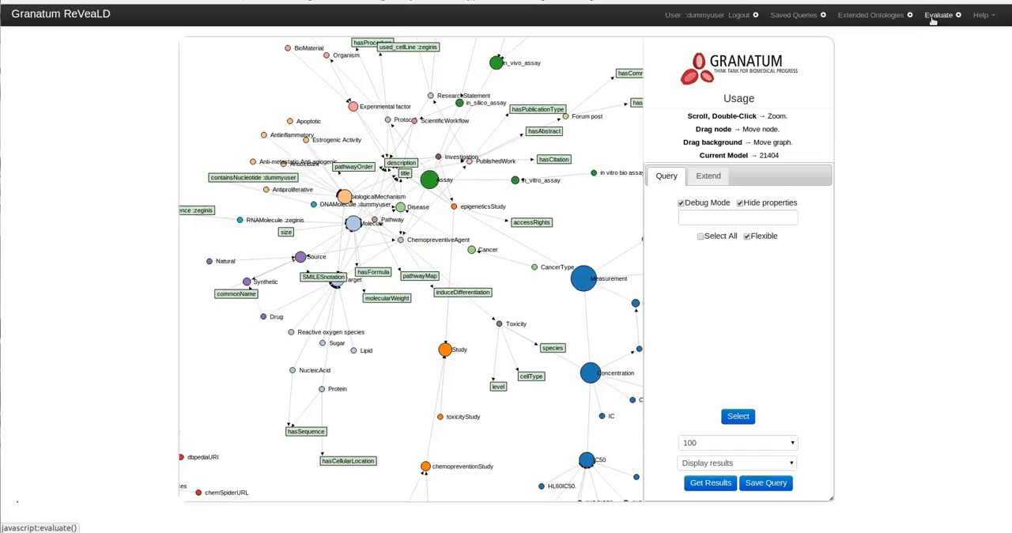
- Open the ReVeaLD evaluation and start formulating Query 1 about assays that utilize Aspirin
left_click(937, 15)
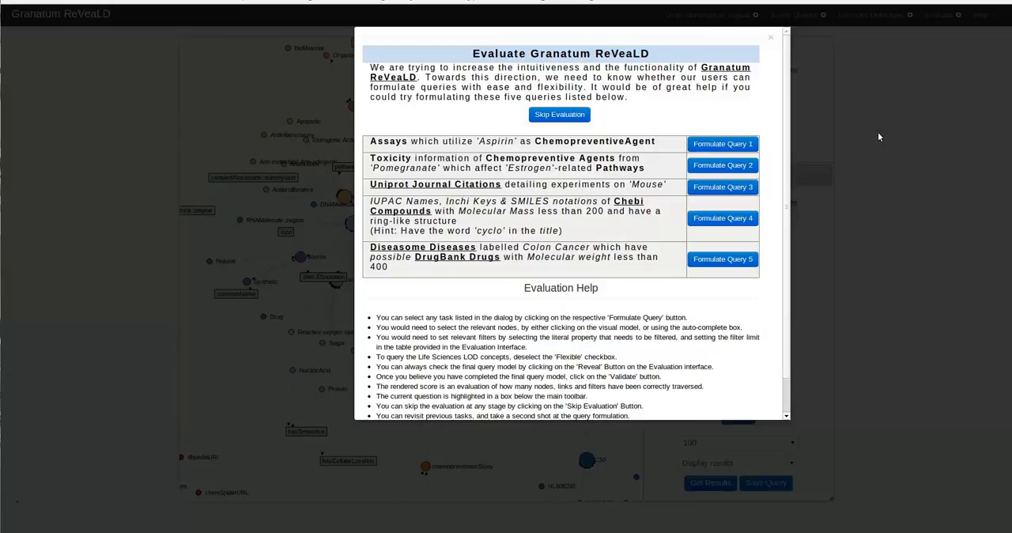
left_click(719, 146)
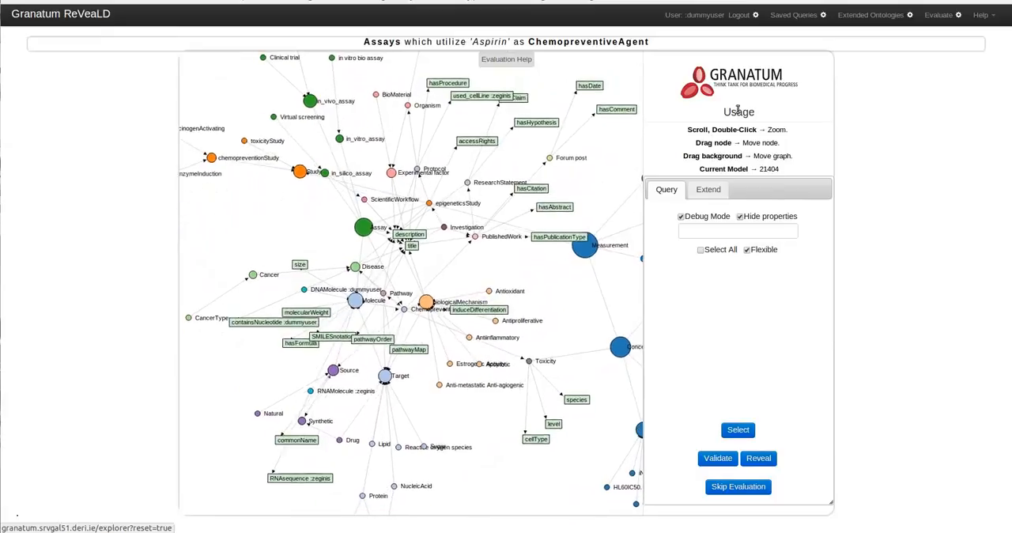
- Build the task's query by adding the Assay concept and linking it to ChemopreventiveAgent, and validate the query
left_click(694, 233)
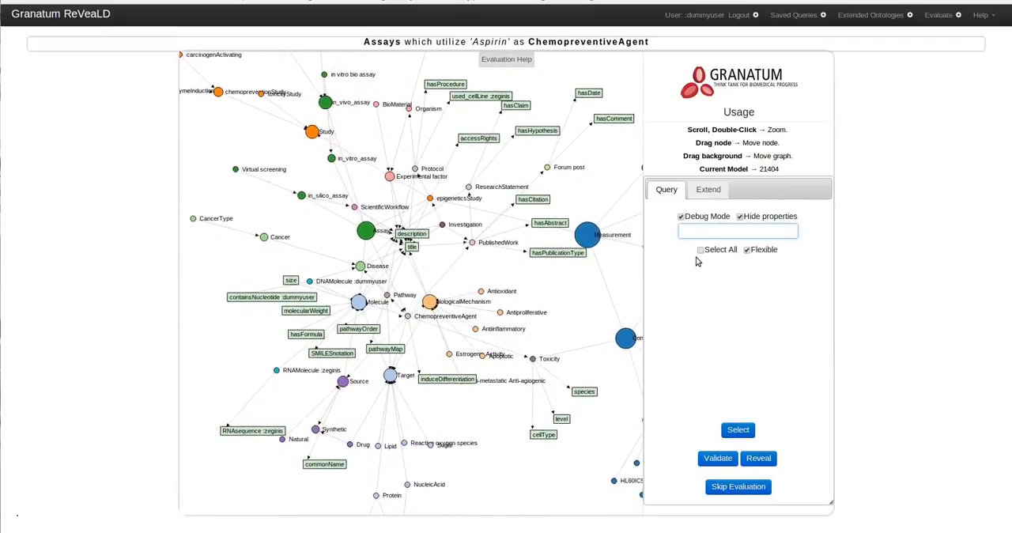
type("assay")
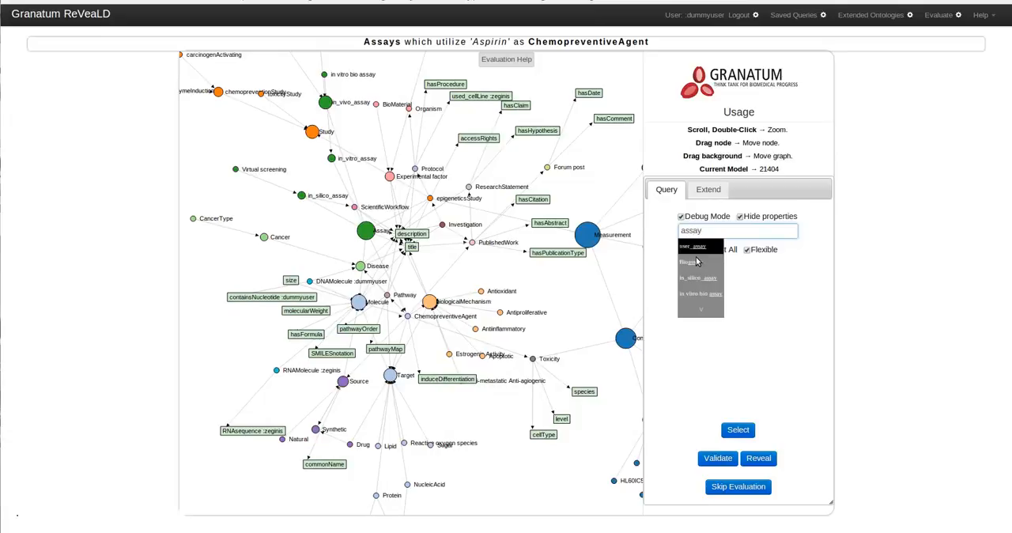
key("Down")
key("Down")
key("Down")
key("Down")
key("Down")
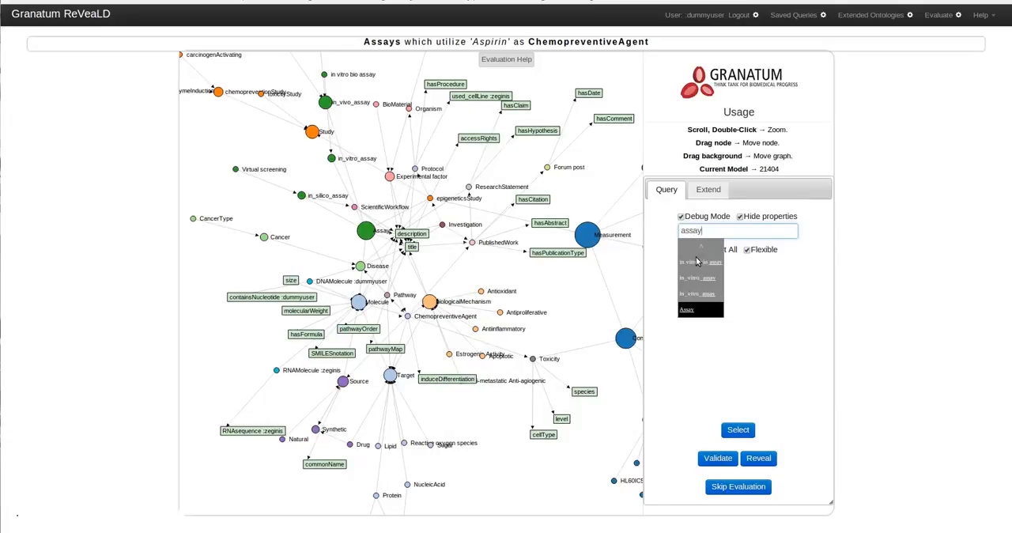
key("Return")
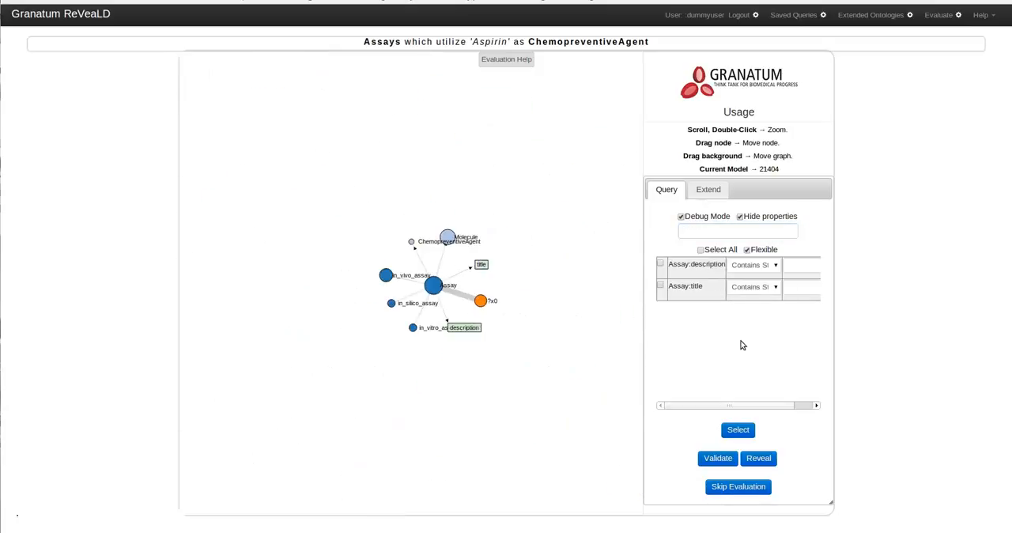
left_click(391, 245)
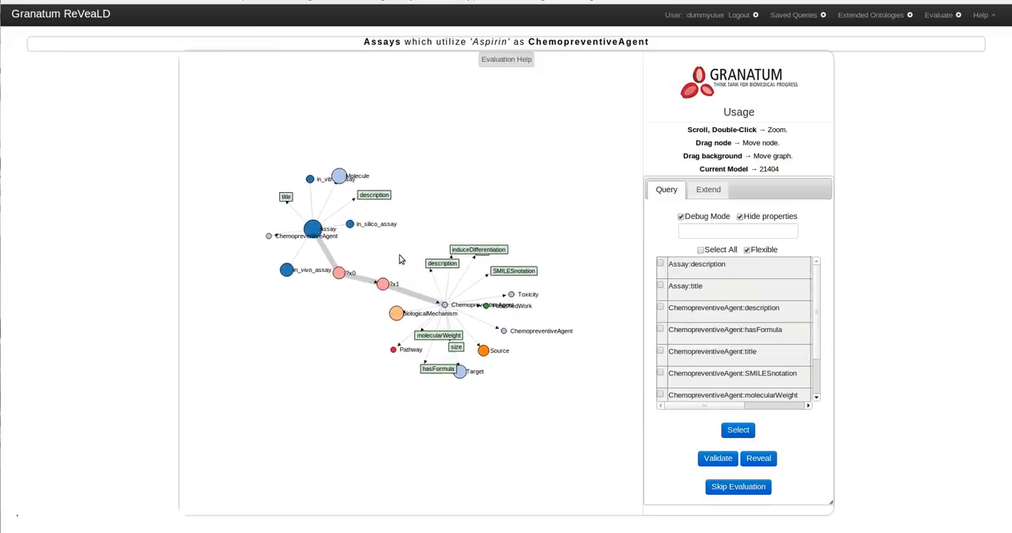
left_click(712, 459)
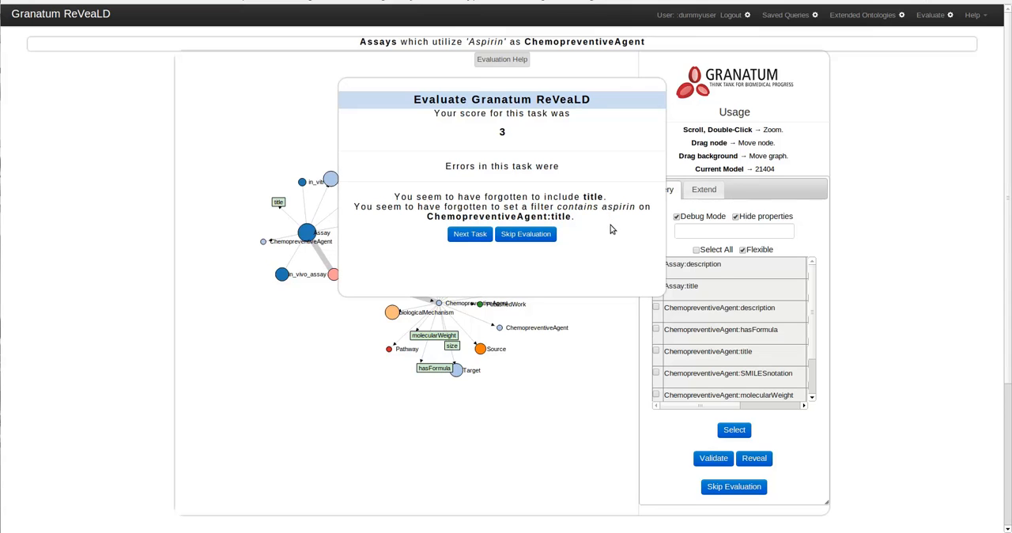
- Advance to the second evaluation task, request its reveal, and skip the rest of the evaluation
left_click(487, 233)
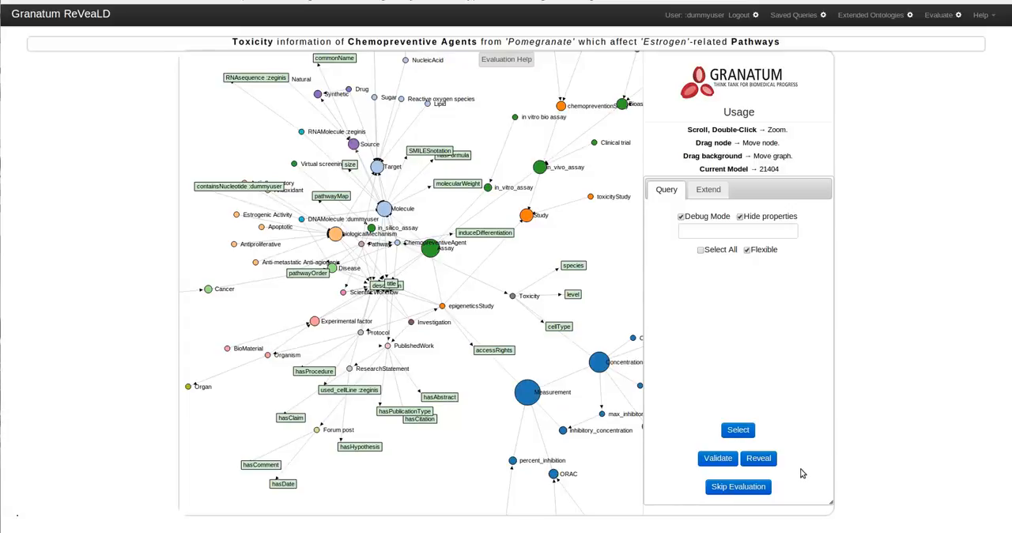
left_click(752, 456)
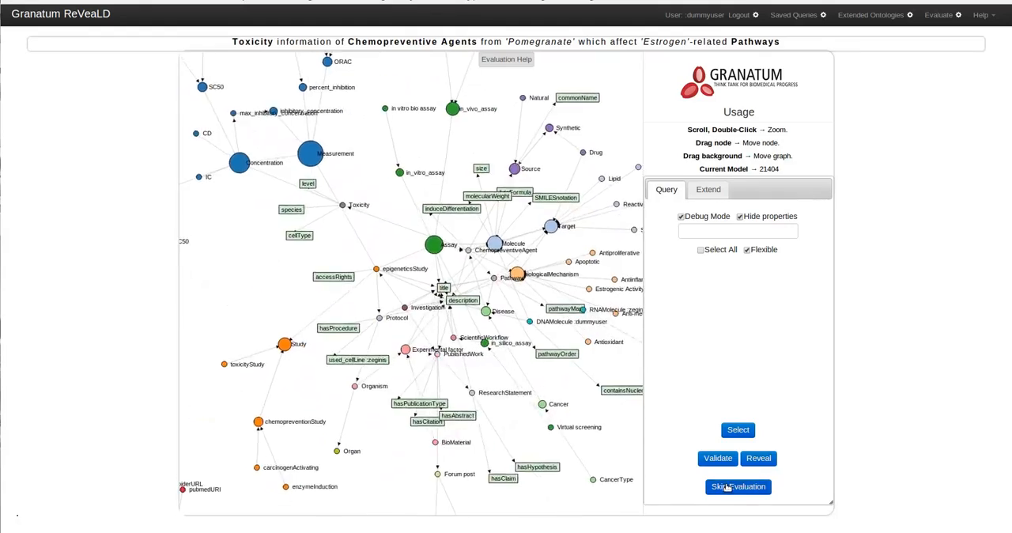
left_click(727, 486)
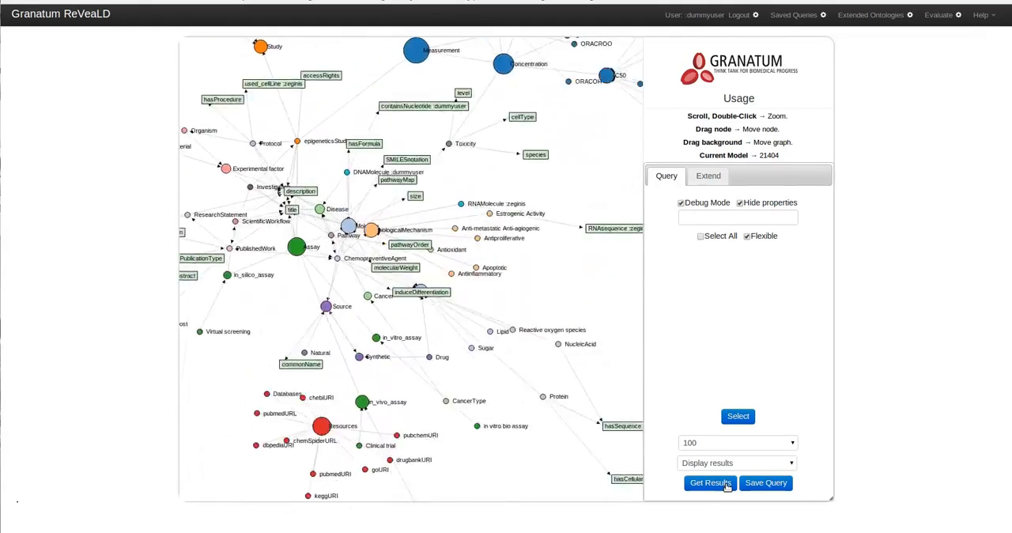